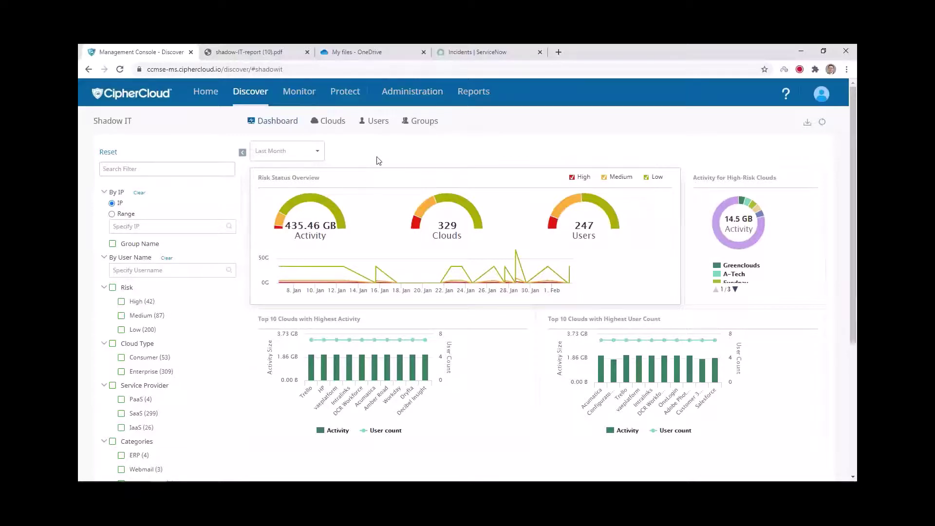
Step: Go to Administration > Cloud Management to list managed apps such as AWSCAC and Office365
{"action": "left_click", "coordinate": [411, 97]}
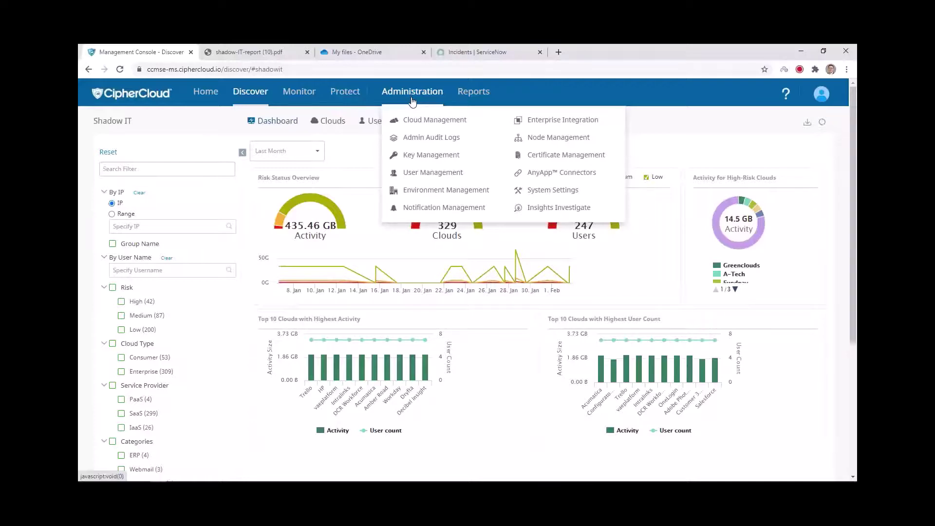
{"action": "left_click", "coordinate": [423, 121]}
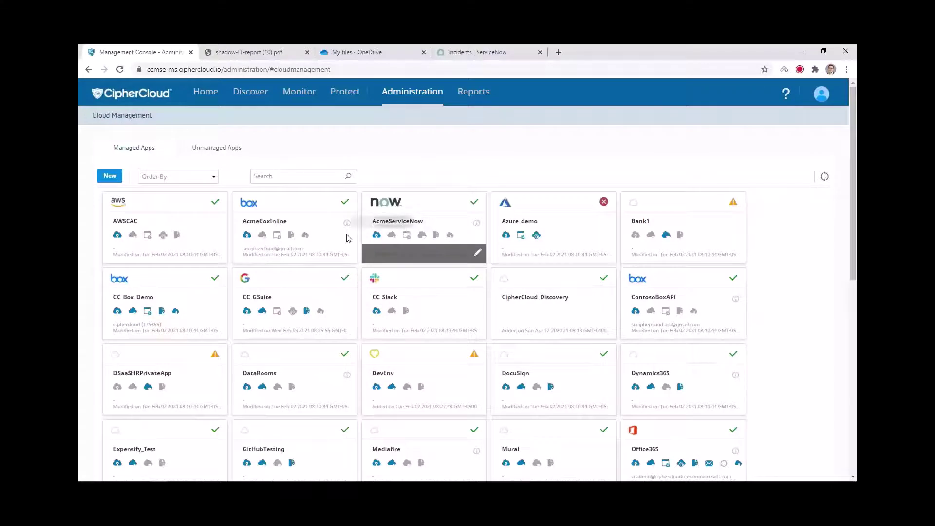
Step: Start a new managed Office 365 app named EntO365
{"action": "left_click", "coordinate": [109, 177]}
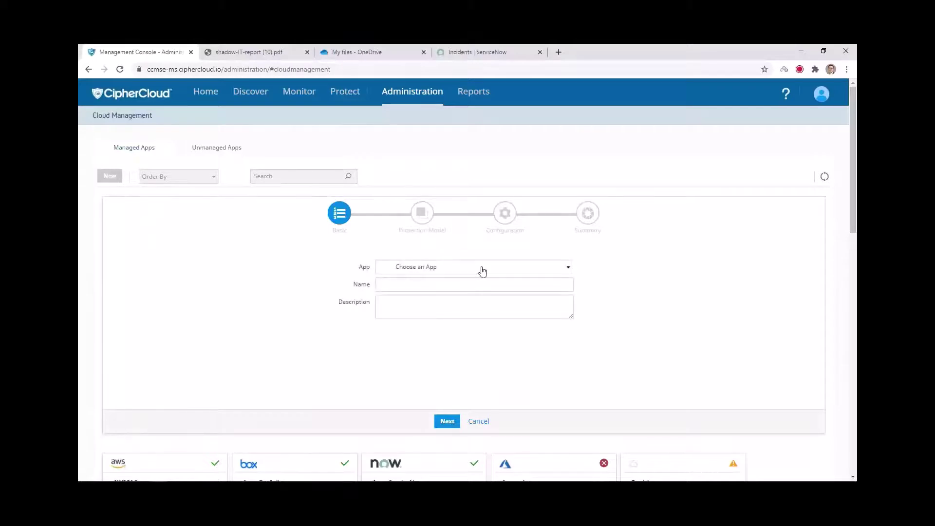
{"action": "left_click", "coordinate": [479, 267]}
{"action": "scroll", "coordinate": [518, 319], "scroll_direction": "down", "scroll_amount": 5}
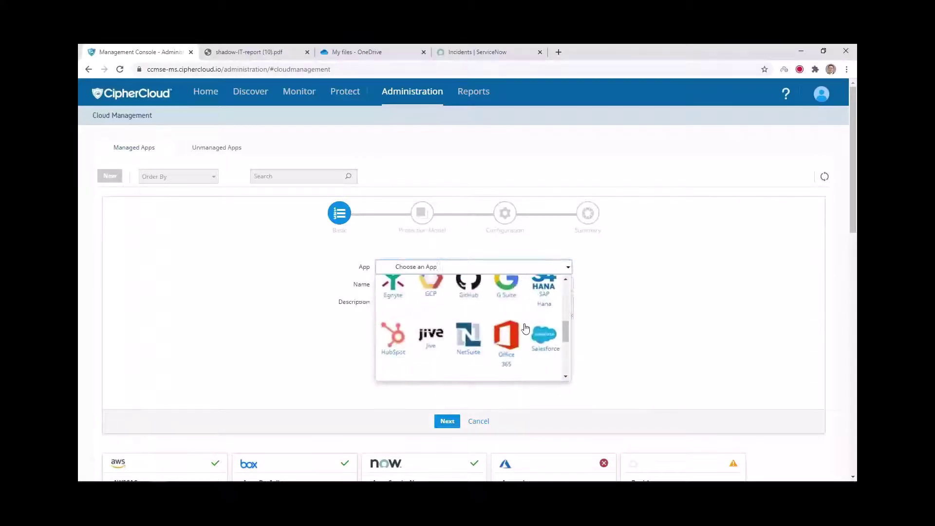
{"action": "left_click", "coordinate": [514, 297]}
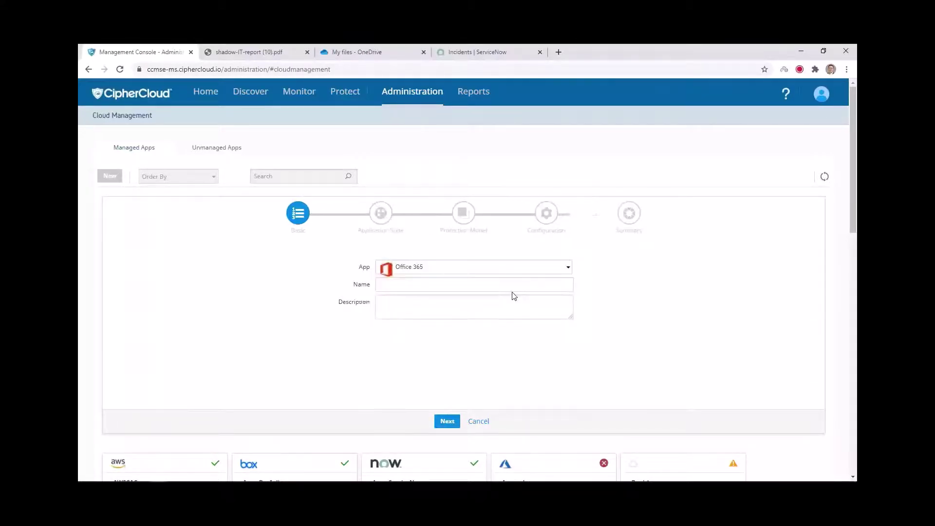
{"action": "left_click", "coordinate": [446, 284]}
{"action": "left_click", "coordinate": [392, 359]}
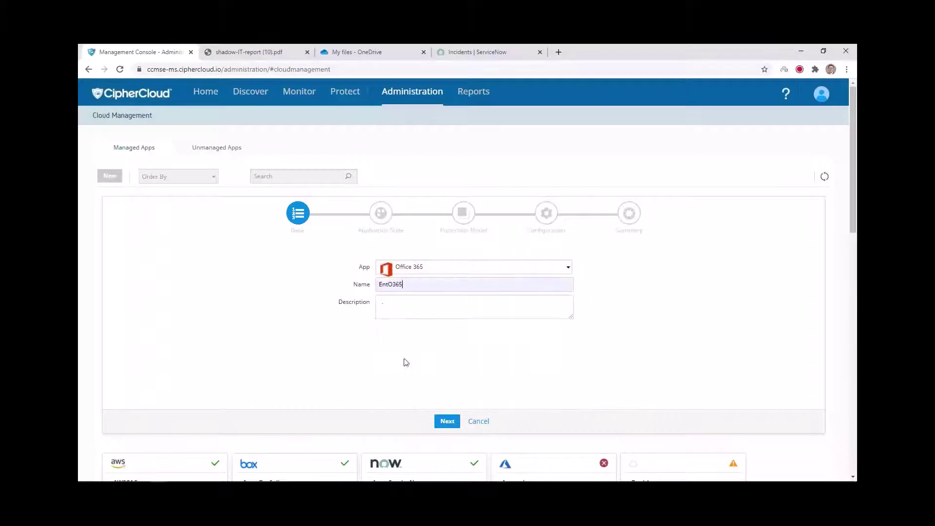
{"action": "left_click", "coordinate": [447, 420]}
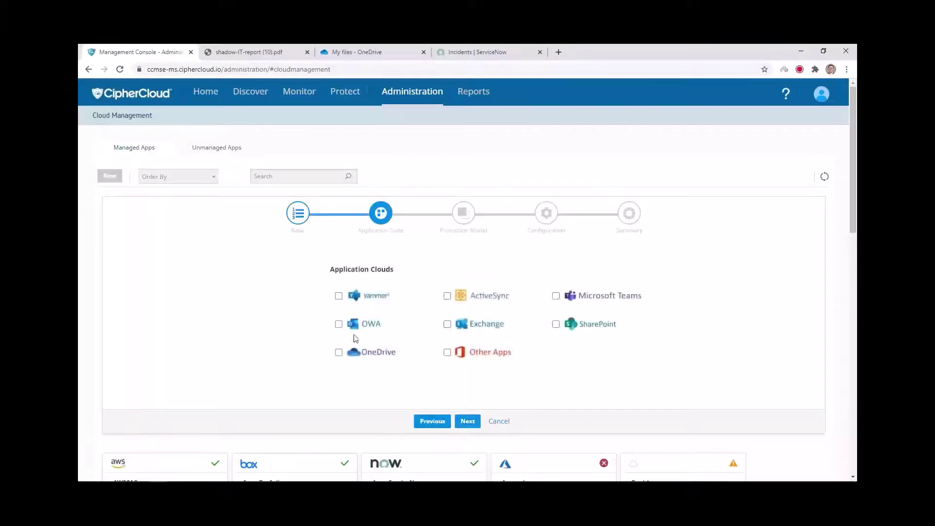
Step: Include Exchange, OneDrive and Microsoft Teams as protected clouds, then continue to Protection Model
{"action": "left_click", "coordinate": [447, 324]}
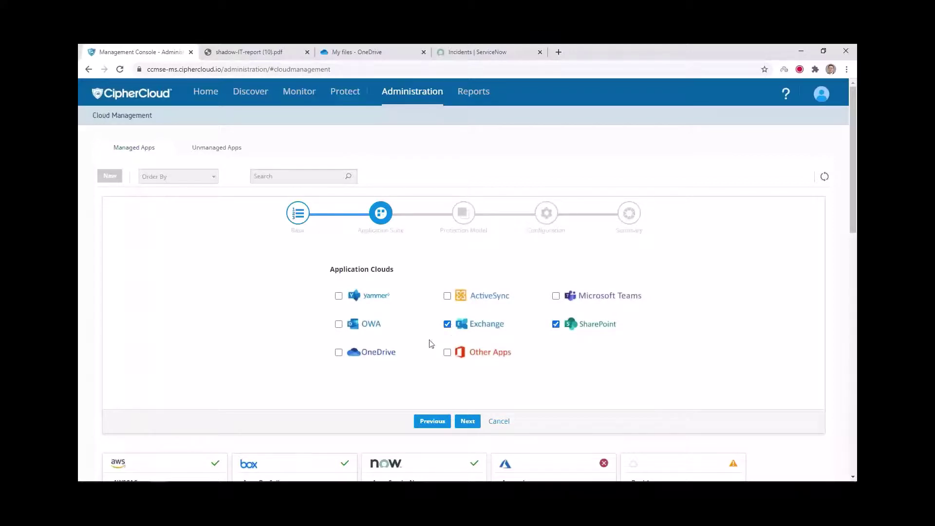
{"action": "left_click", "coordinate": [339, 352]}
{"action": "left_click", "coordinate": [556, 297]}
{"action": "left_click", "coordinate": [468, 422]}
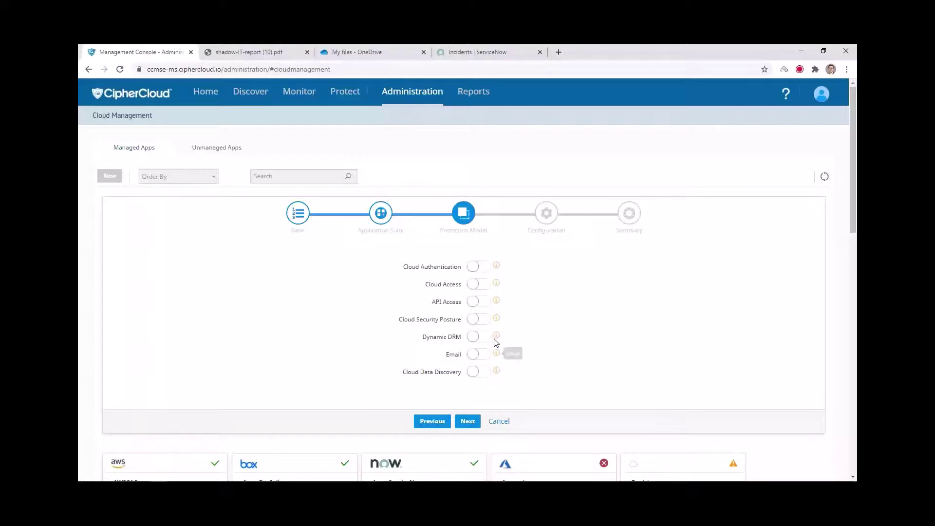
Step: Enable Cloud Access, API Access, Cloud Security Posture, Email and Cloud Data Discovery protection
{"action": "left_click", "coordinate": [480, 285]}
{"action": "left_click", "coordinate": [484, 304]}
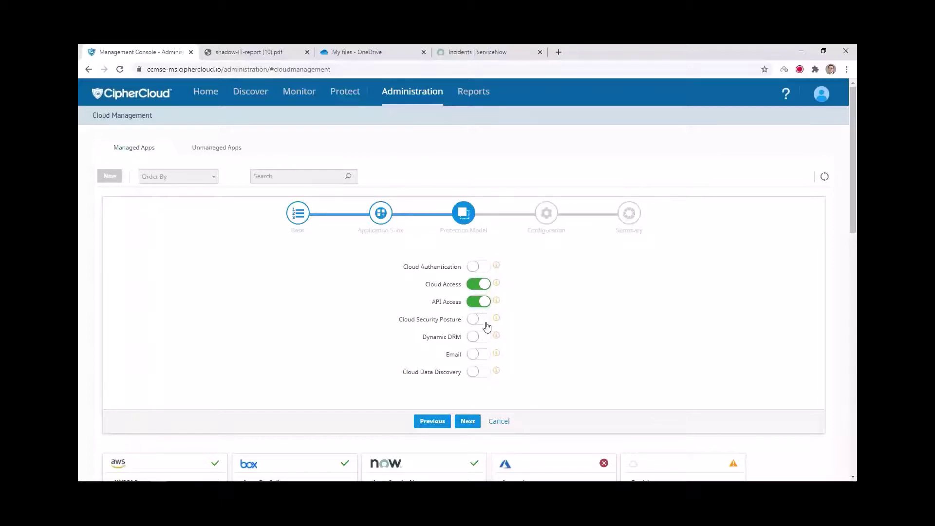
{"action": "left_click", "coordinate": [486, 321]}
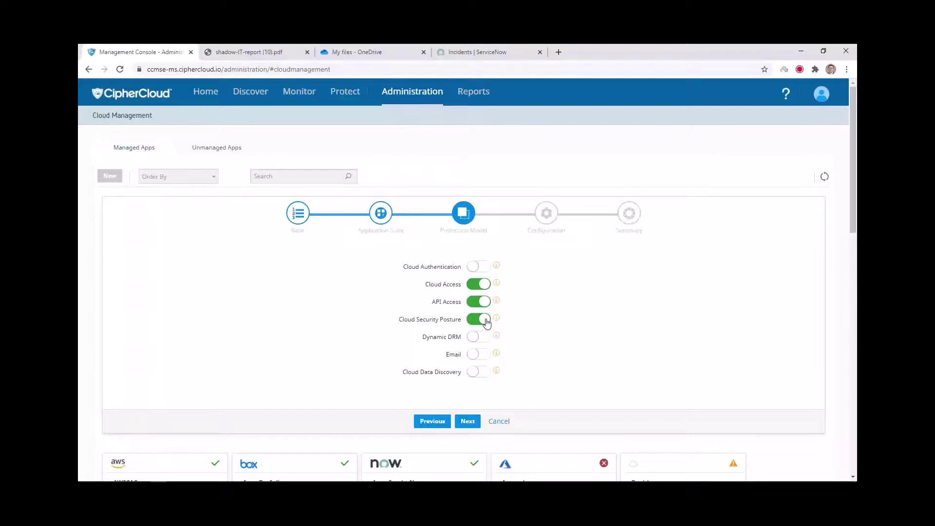
{"action": "left_click", "coordinate": [487, 359]}
{"action": "left_click", "coordinate": [486, 376]}
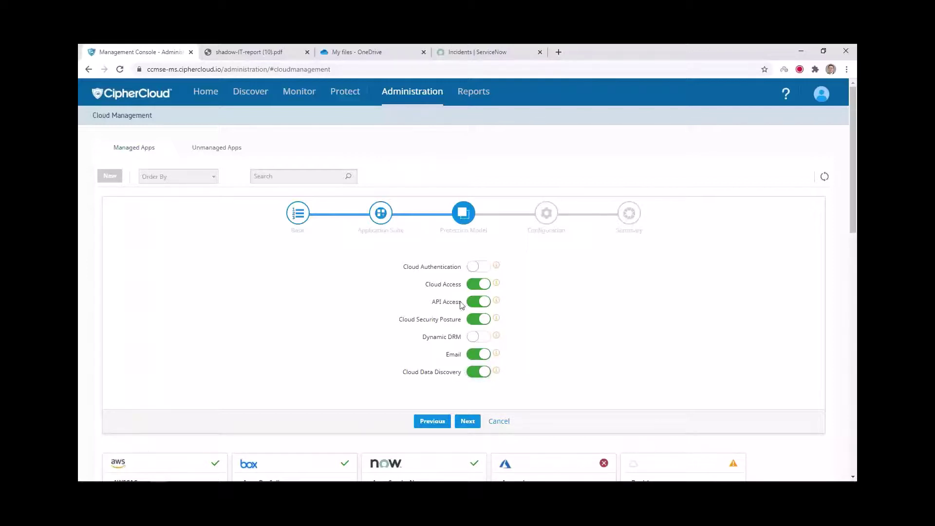
Step: Advance to the configuration step, then cancel the wizard and return to Managed Apps
{"action": "left_click", "coordinate": [469, 421]}
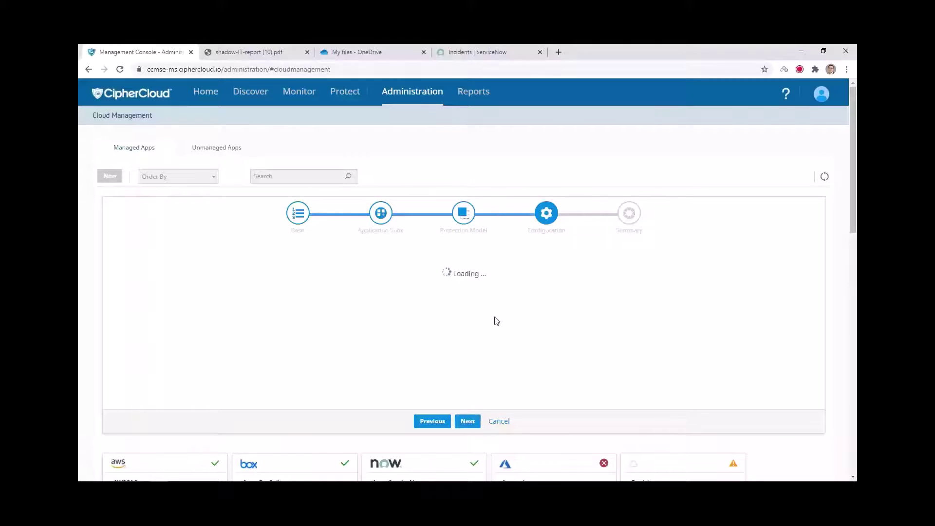
{"action": "scroll", "coordinate": [580, 378], "scroll_direction": "down", "scroll_amount": 3}
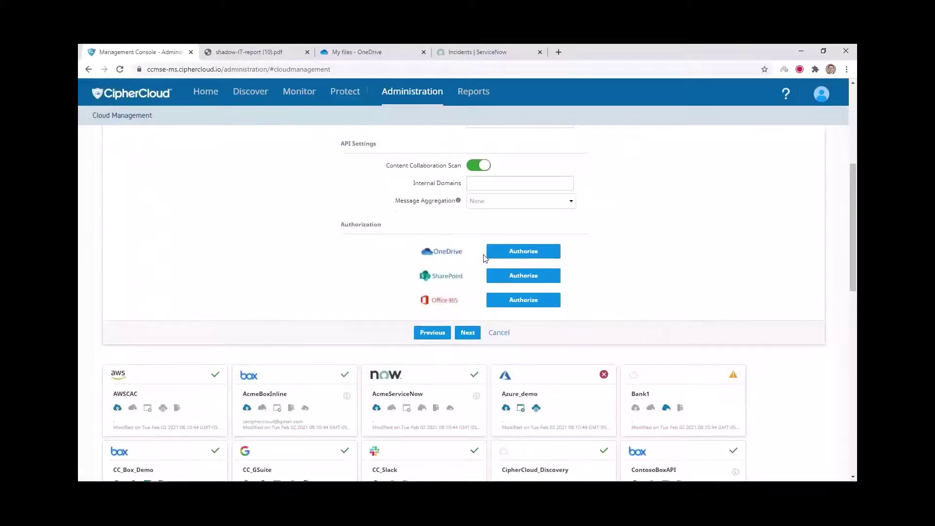
{"action": "left_click", "coordinate": [503, 334]}
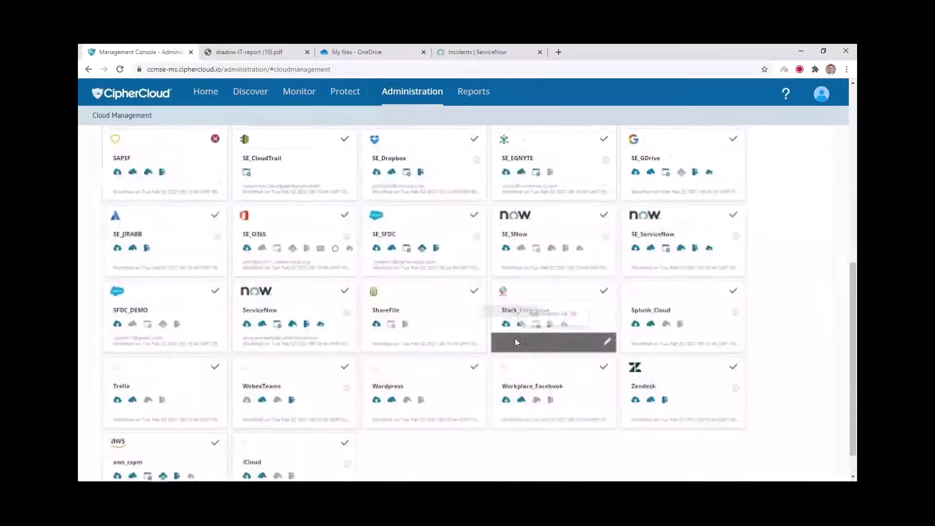
{"action": "scroll", "coordinate": [515, 340], "scroll_direction": "down", "scroll_amount": 1}
{"action": "scroll", "coordinate": [513, 341], "scroll_direction": "up", "scroll_amount": 3}
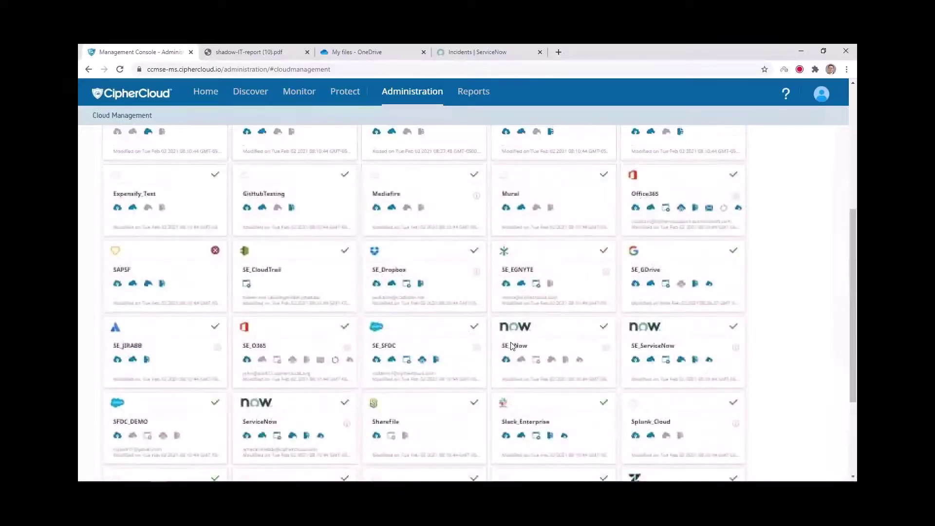
{"action": "scroll", "coordinate": [511, 345], "scroll_direction": "up", "scroll_amount": 4}
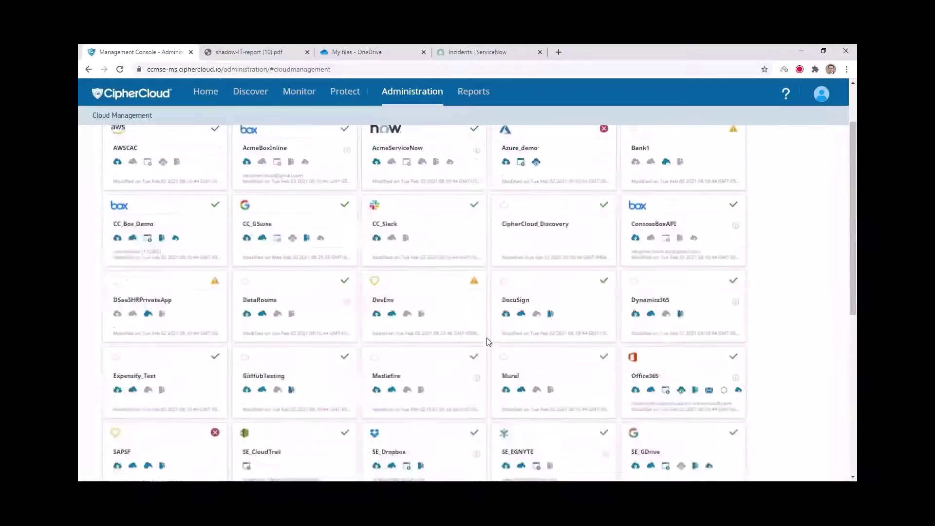
{"action": "scroll", "coordinate": [489, 340], "scroll_direction": "up", "scroll_amount": 2}
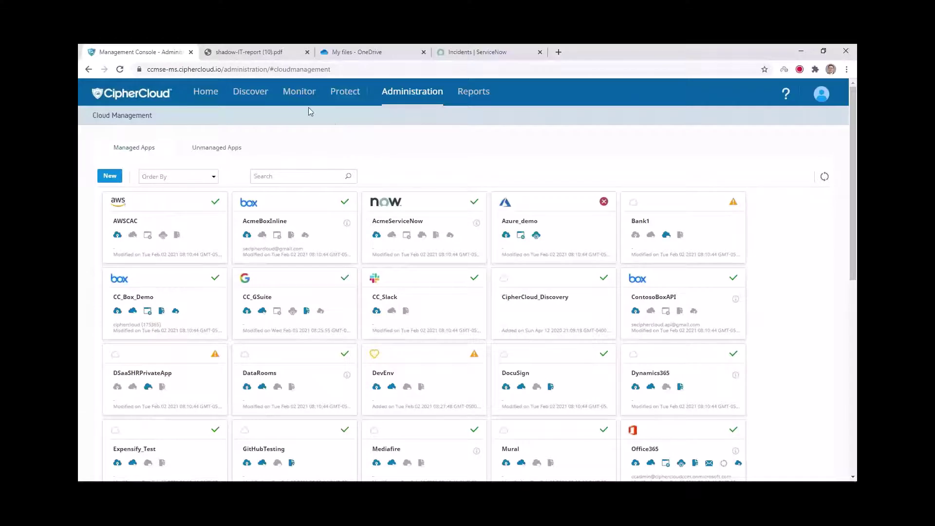
{"action": "mouse_move", "coordinate": [309, 98]}
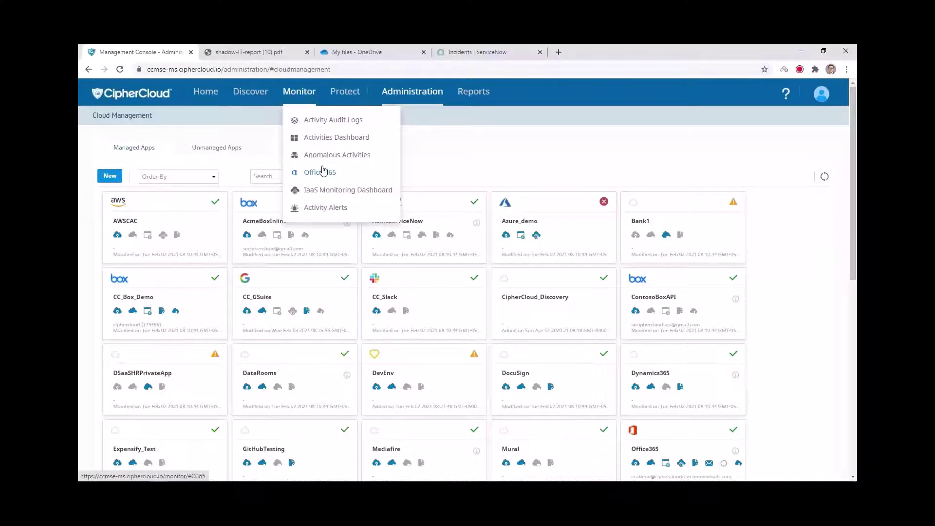
Step: Review the Activities Dashboard's Activity Monitoring charts, then return to the Policy Analytics charts
{"action": "left_click", "coordinate": [326, 139]}
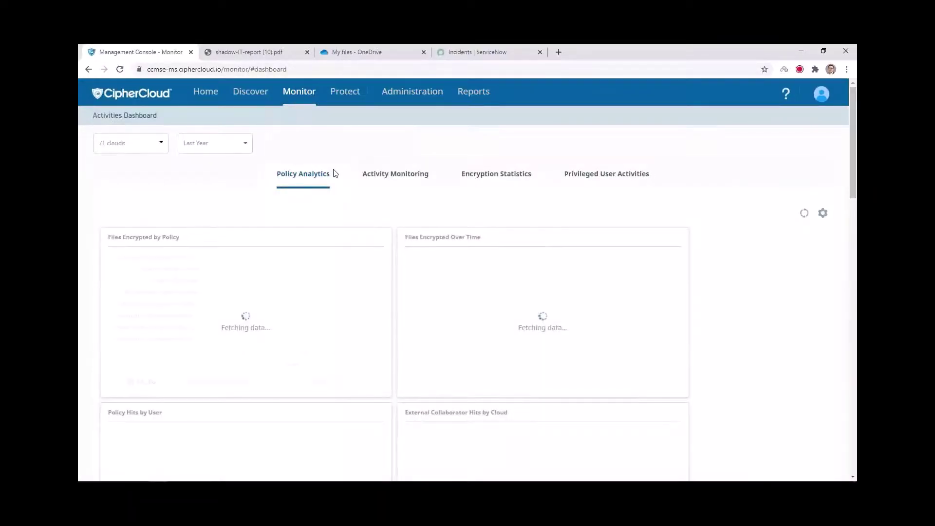
{"action": "left_click", "coordinate": [410, 175]}
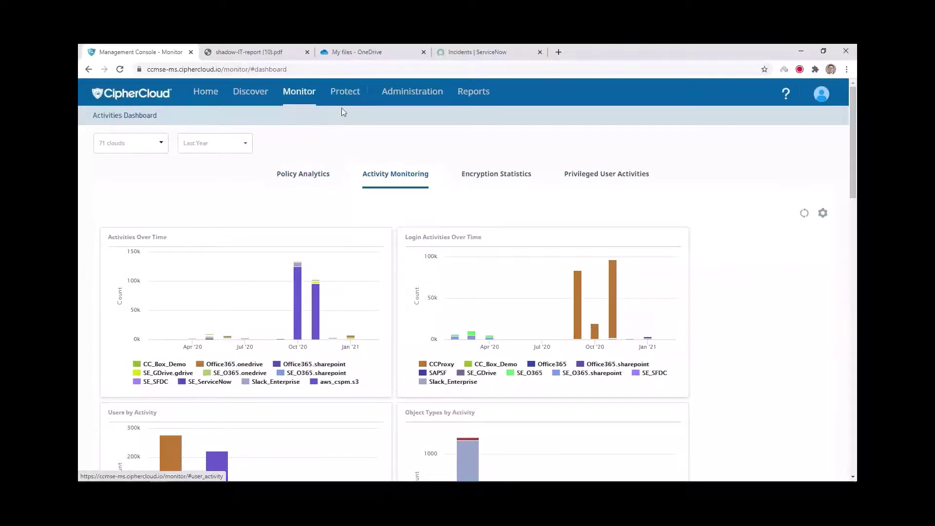
{"action": "mouse_move", "coordinate": [346, 95]}
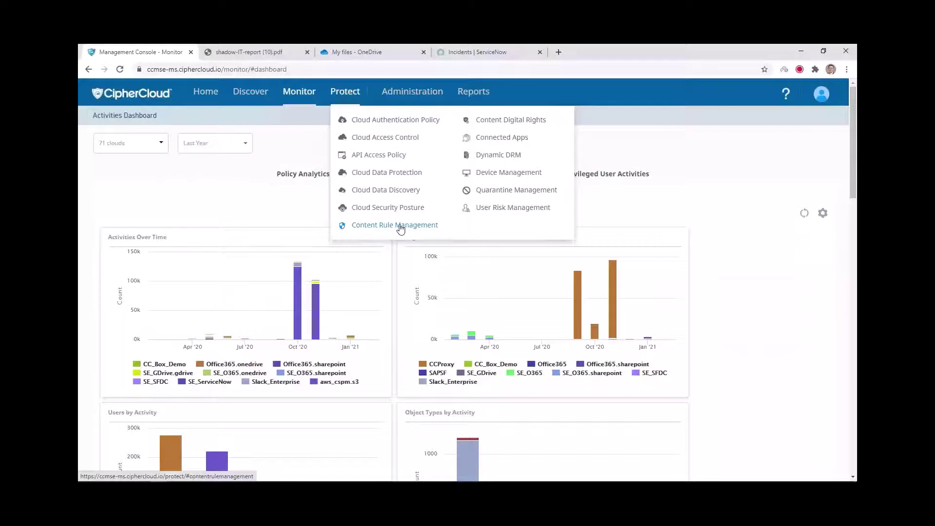
{"action": "left_click", "coordinate": [308, 178]}
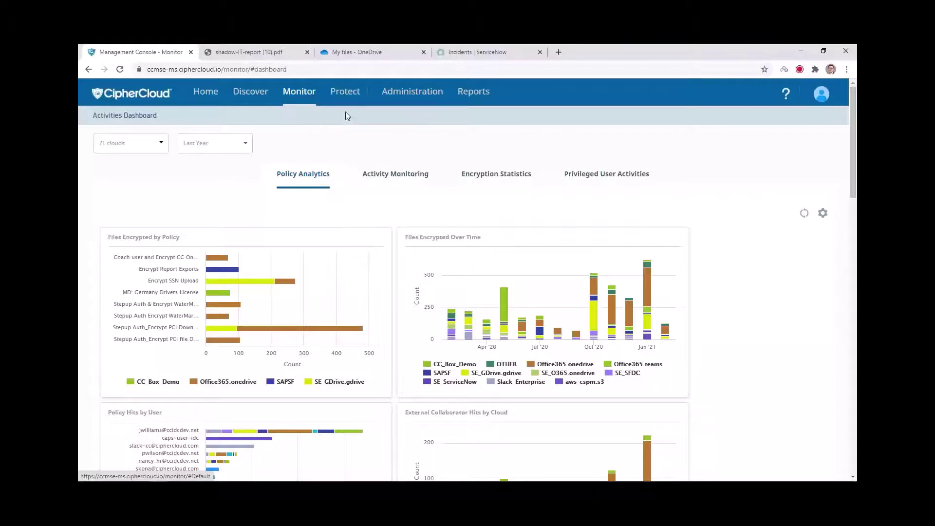
{"action": "left_click", "coordinate": [345, 93]}
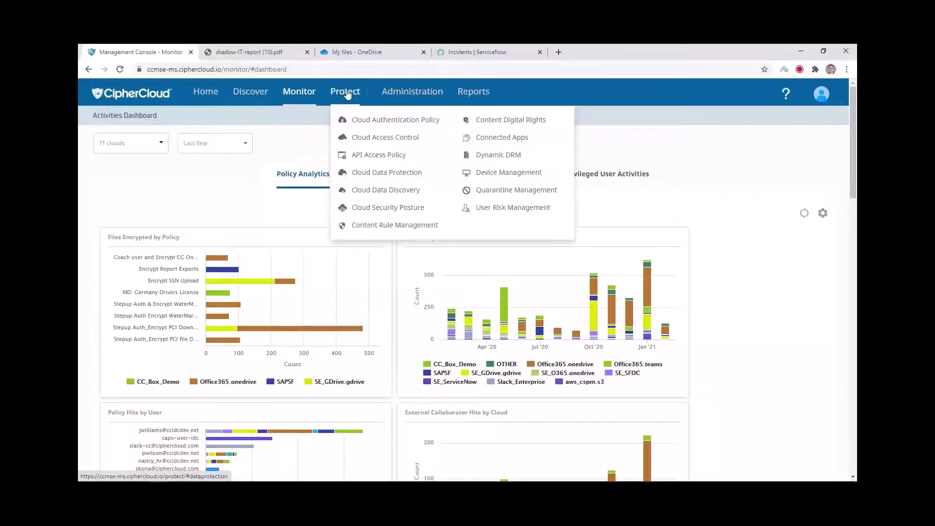
Step: View the Cloud Access Control policies, then switch browser tabs to the OneDrive My files page
{"action": "left_click", "coordinate": [375, 141]}
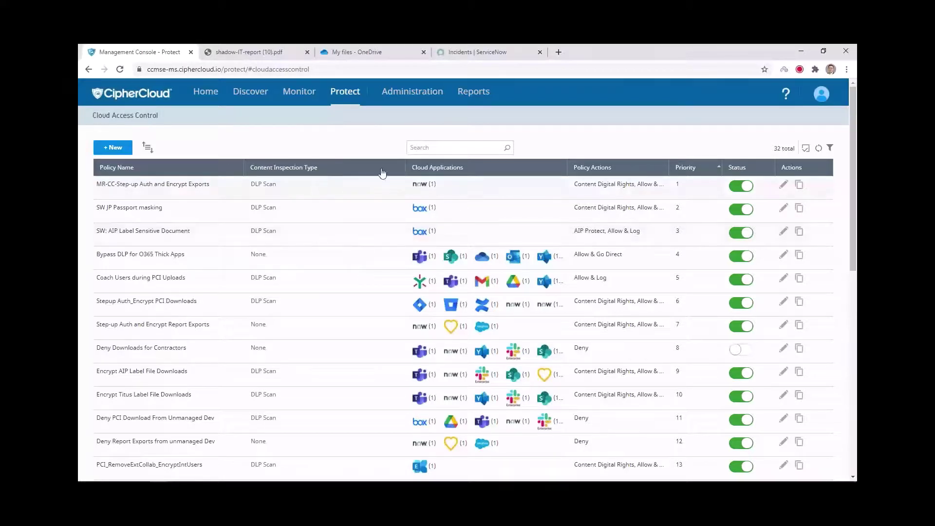
{"action": "left_click", "coordinate": [457, 50]}
{"action": "left_click", "coordinate": [384, 56]}
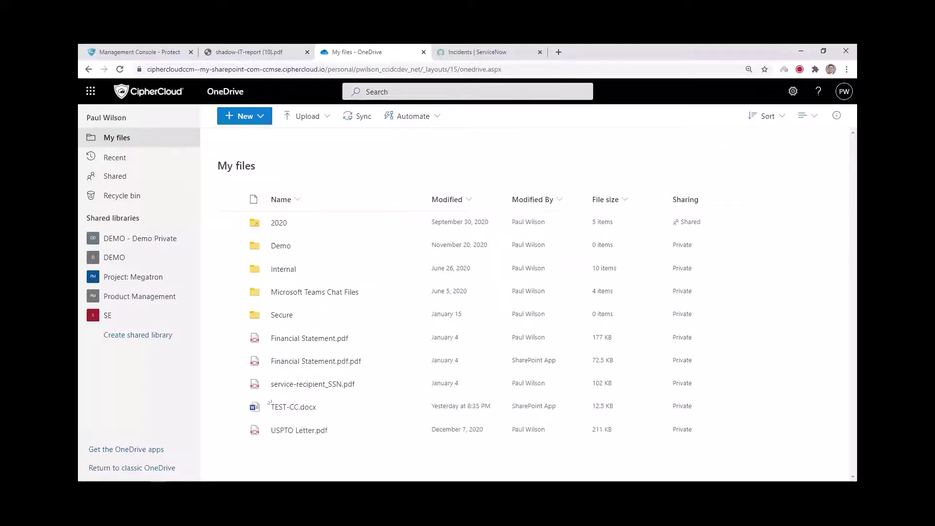
Step: Upload Customer-CC.docx to OneDrive, triggering the Coach Users during PCI Uploads justification prompt
{"action": "left_click", "coordinate": [308, 120]}
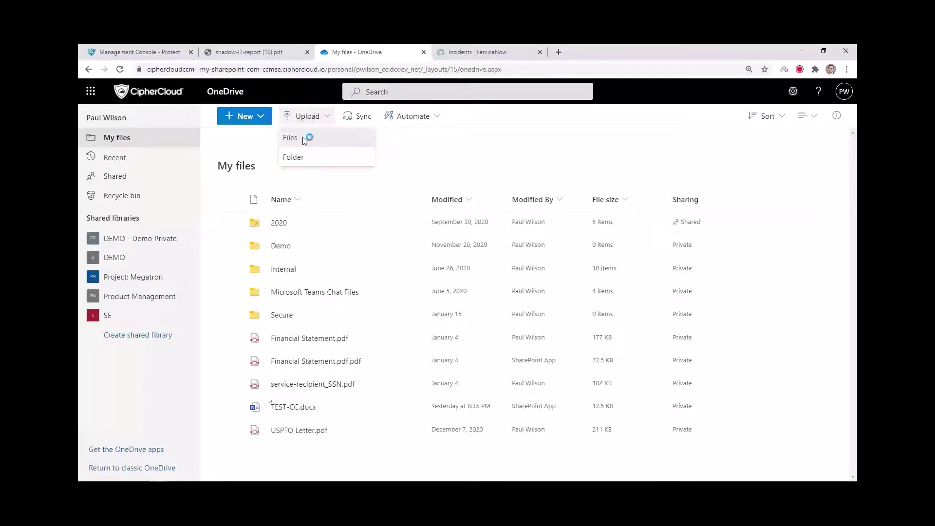
{"action": "left_click", "coordinate": [307, 140]}
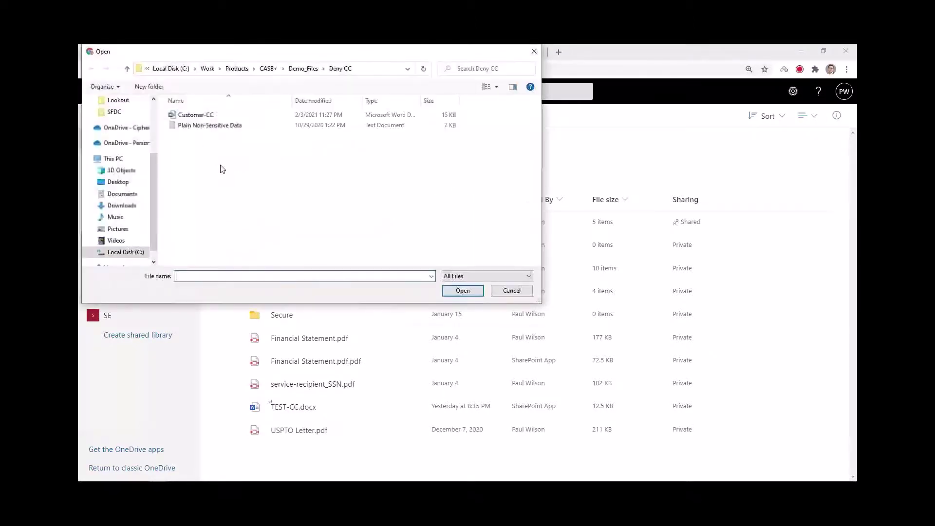
{"action": "left_click", "coordinate": [203, 117]}
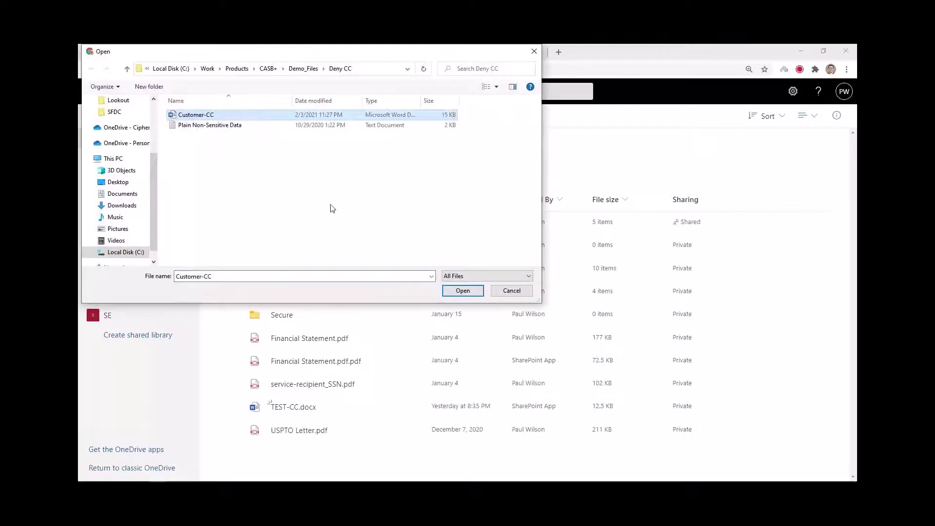
{"action": "left_click", "coordinate": [469, 290]}
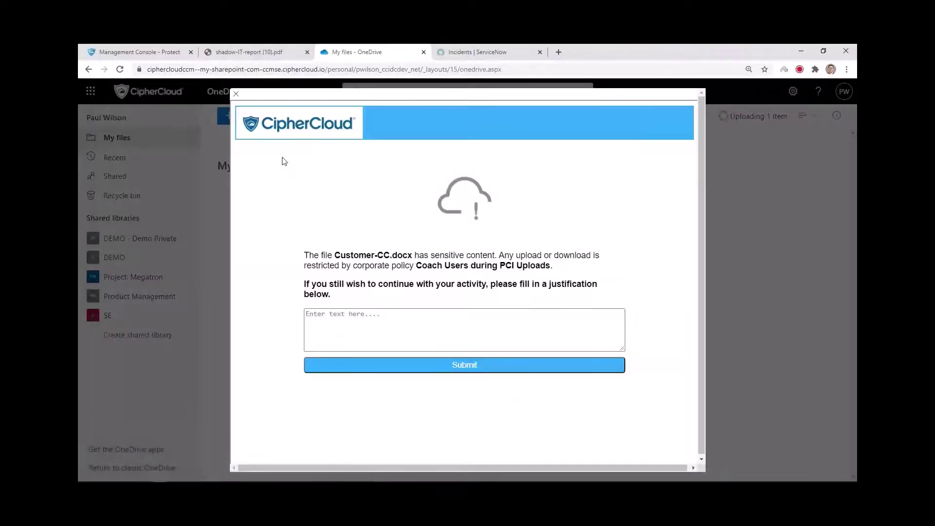
Step: Justify the upload as sharing the file with a manager for the Q2 PCI audit, then submit
{"action": "left_click", "coordinate": [363, 329]}
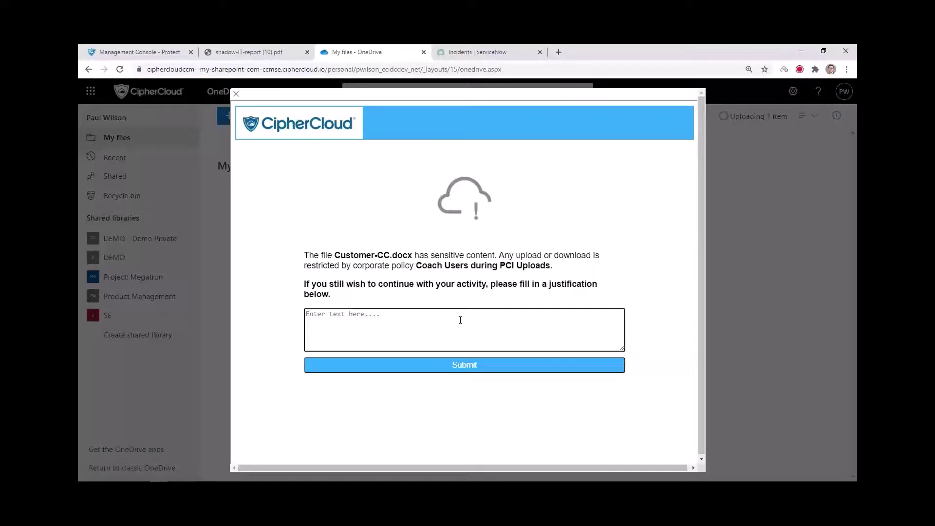
{"action": "type", "text": "I am working on PCI audit, must upload and sh"}
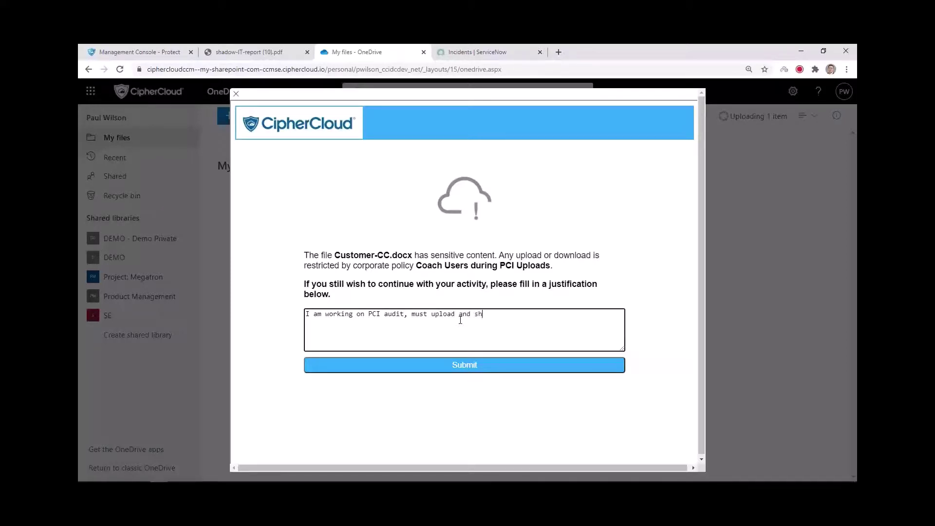
{"action": "type", "text": "are file with manager for Q2 audit."}
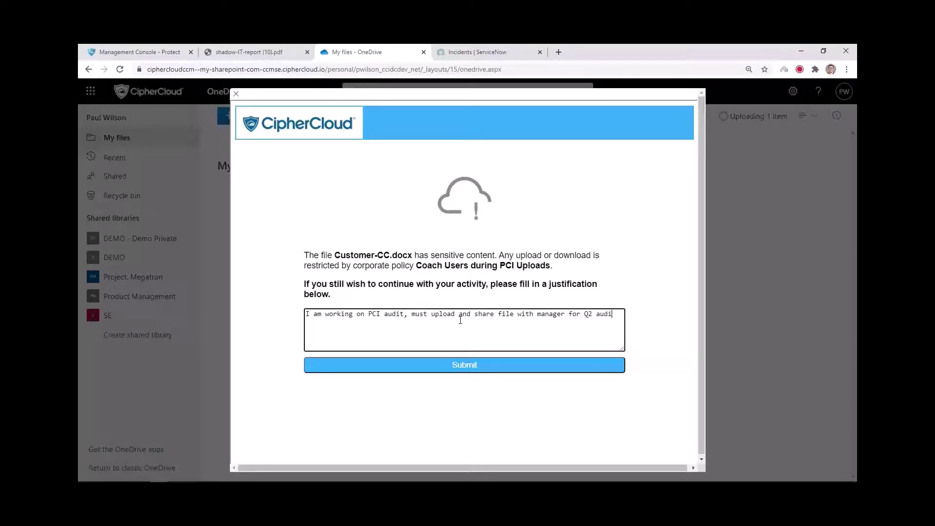
{"action": "left_click", "coordinate": [463, 369]}
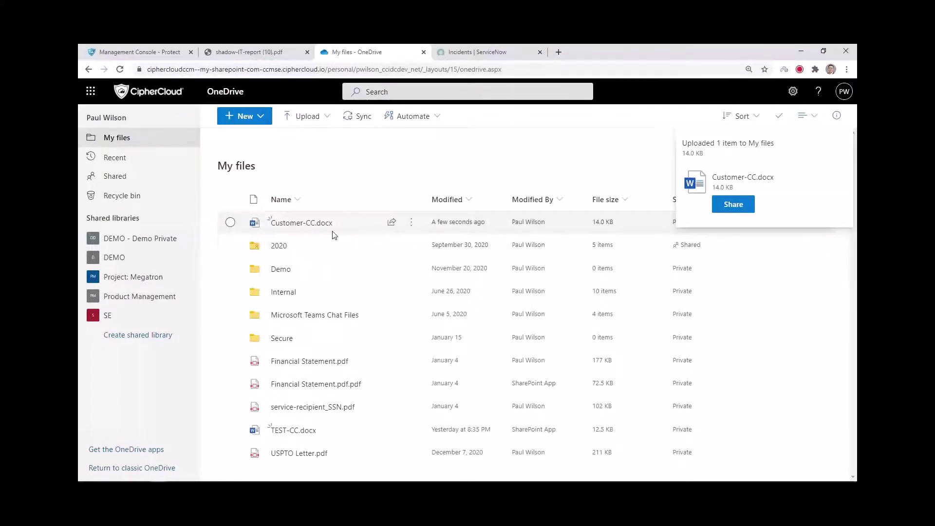
{"action": "mouse_move", "coordinate": [330, 226]}
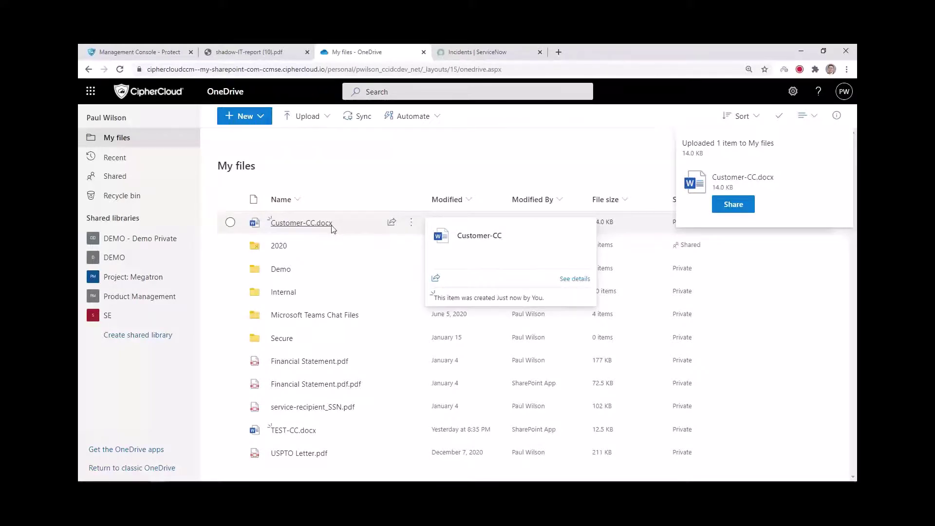
Step: Paste the SSN sentence into INC0010550's short description in ServiceNow and update the incident
{"action": "left_click", "coordinate": [465, 55]}
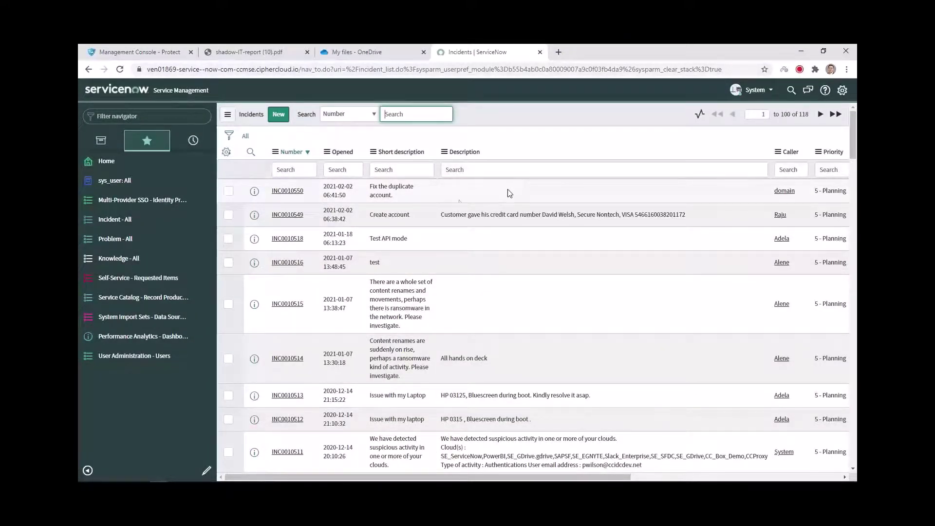
{"action": "left_click", "coordinate": [299, 195]}
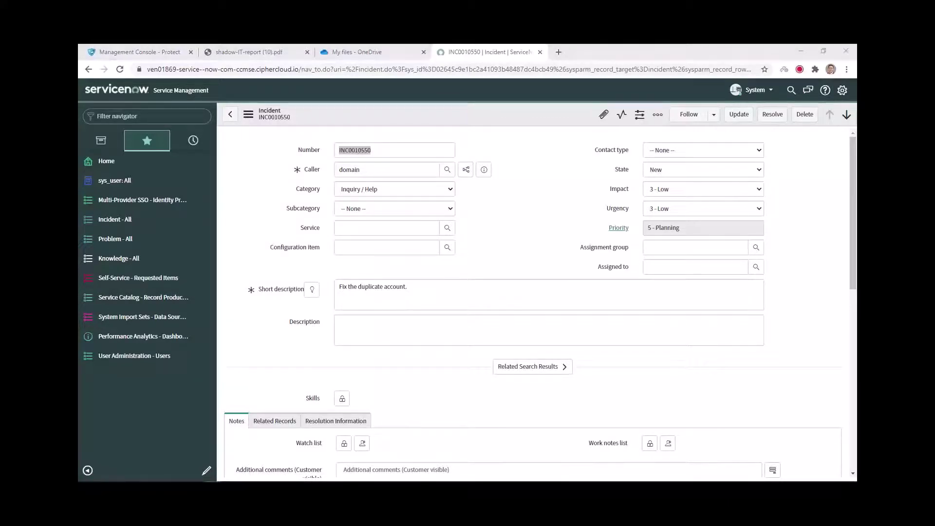
{"action": "left_click", "coordinate": [441, 285]}
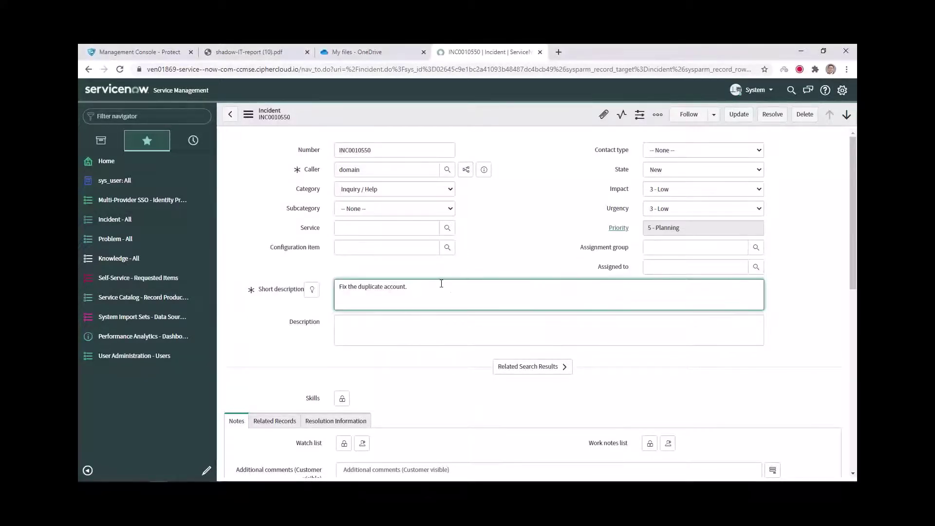
{"action": "left_click", "coordinate": [736, 117]}
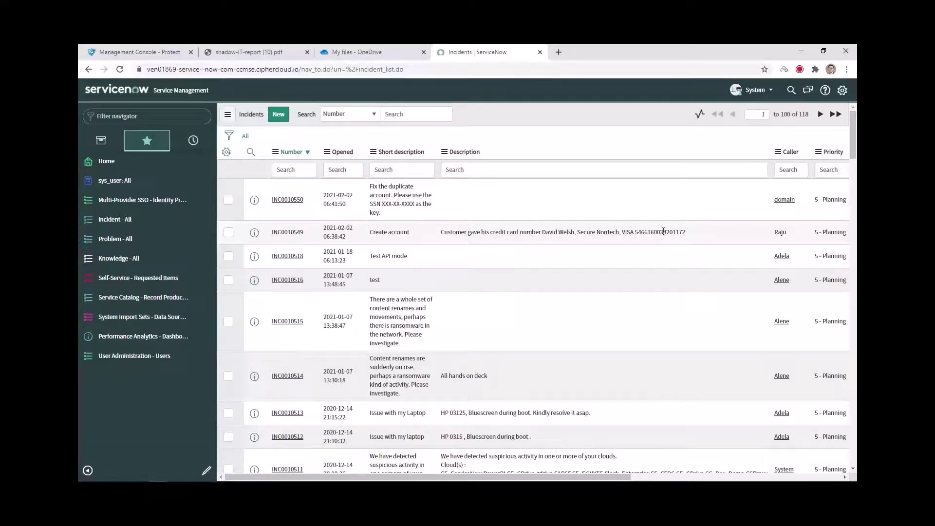
Step: Inspect the Description cells of INC0010549 and INC0010550, then cancel the inline edit
{"action": "double_click", "coordinate": [661, 234]}
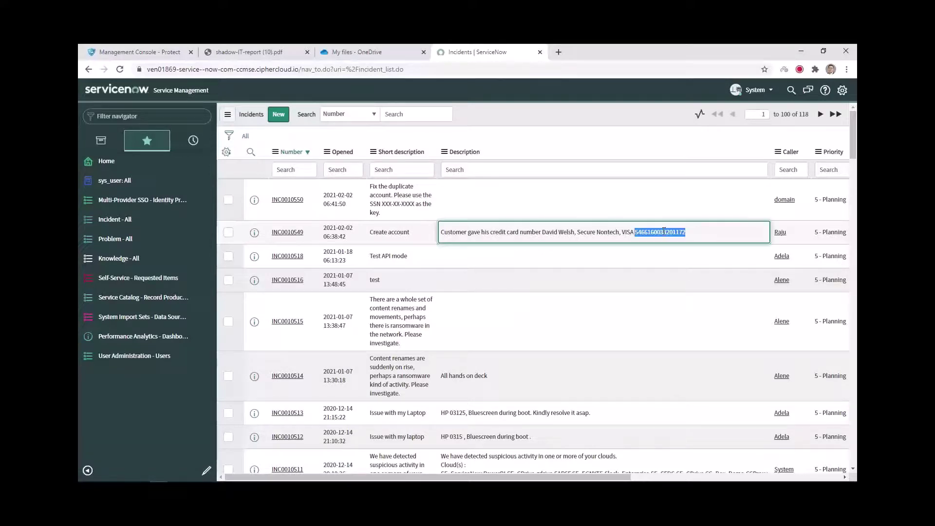
{"action": "double_click", "coordinate": [591, 210]}
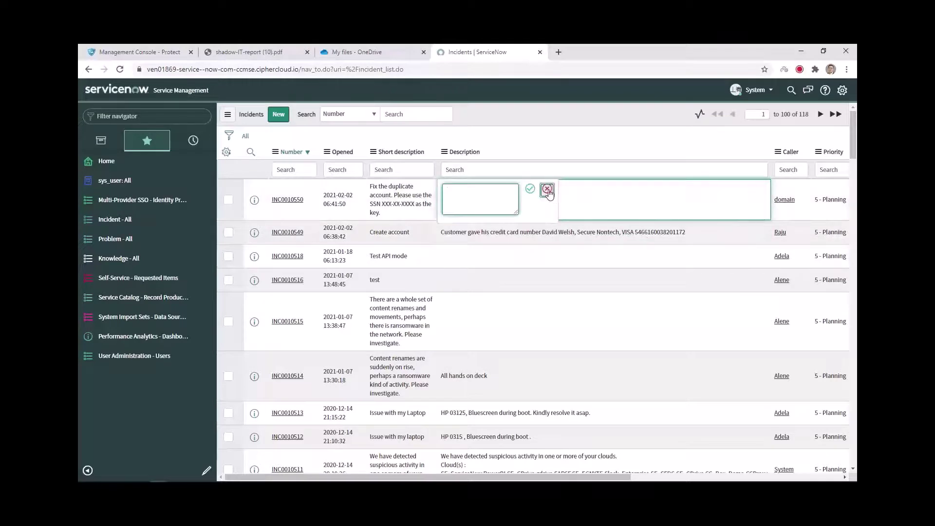
{"action": "left_click", "coordinate": [547, 188]}
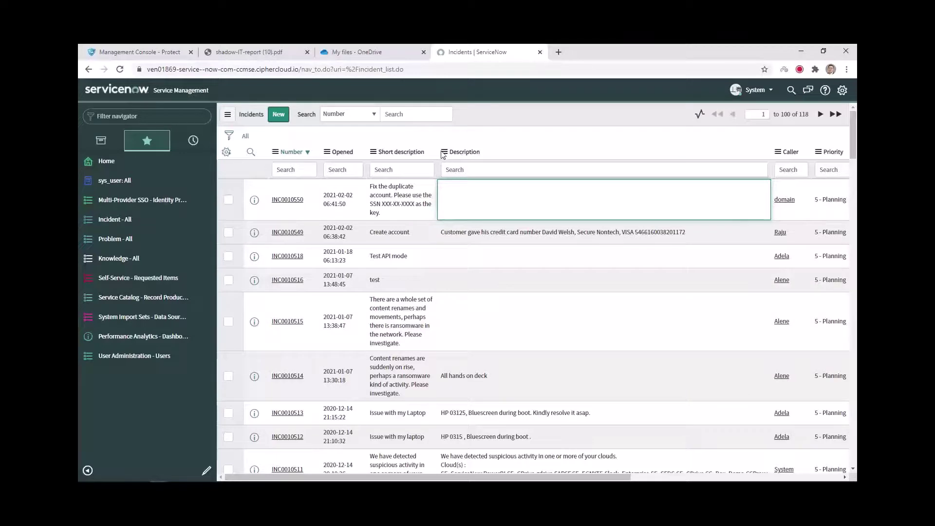
Step: Export the incident list to CSV from the Description column menu and download incident.csv
{"action": "right_click", "coordinate": [487, 154]}
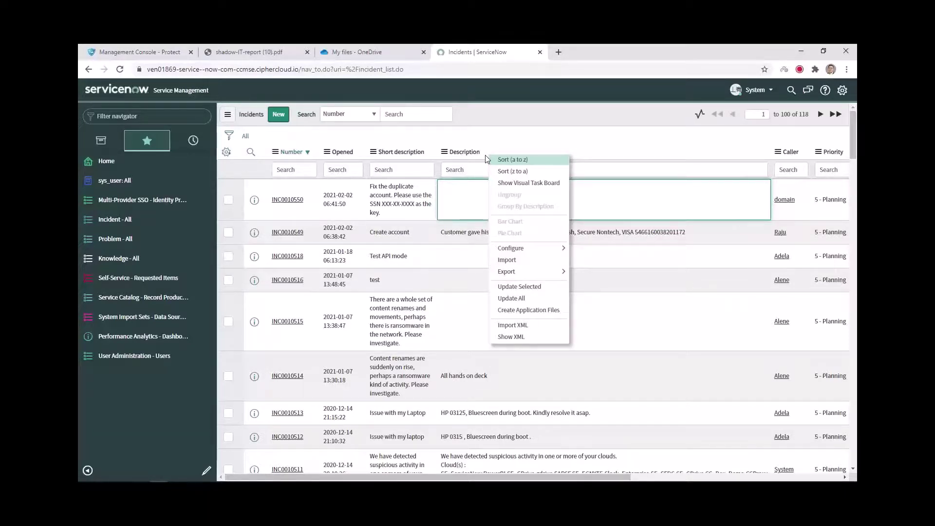
{"action": "mouse_move", "coordinate": [528, 274]}
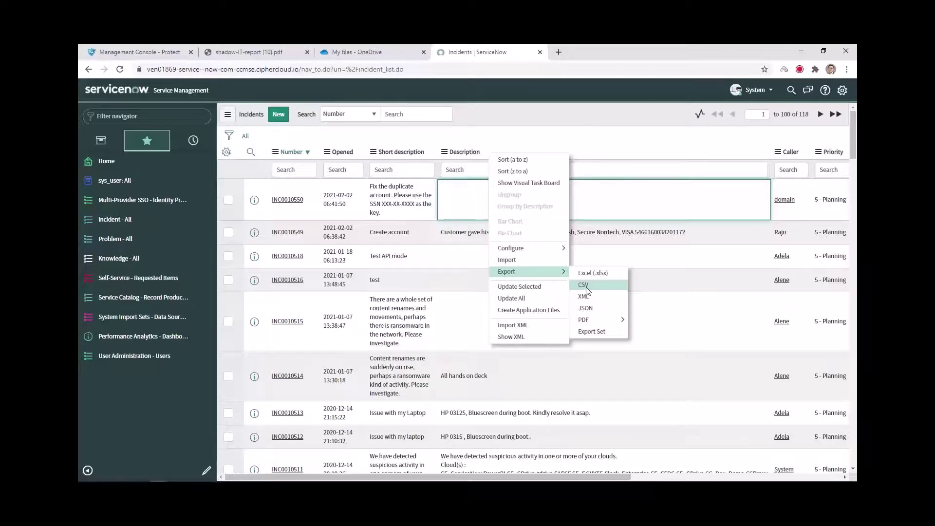
{"action": "left_click", "coordinate": [586, 288]}
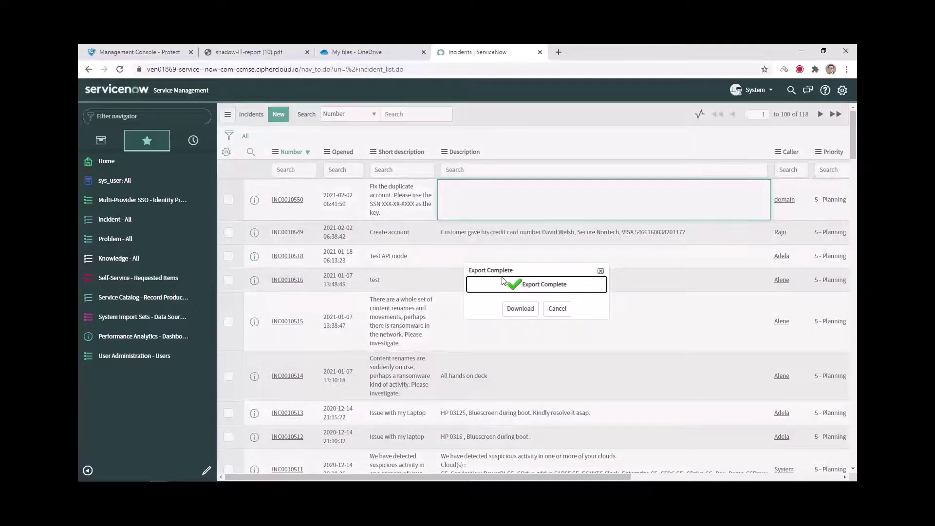
{"action": "left_click", "coordinate": [529, 312]}
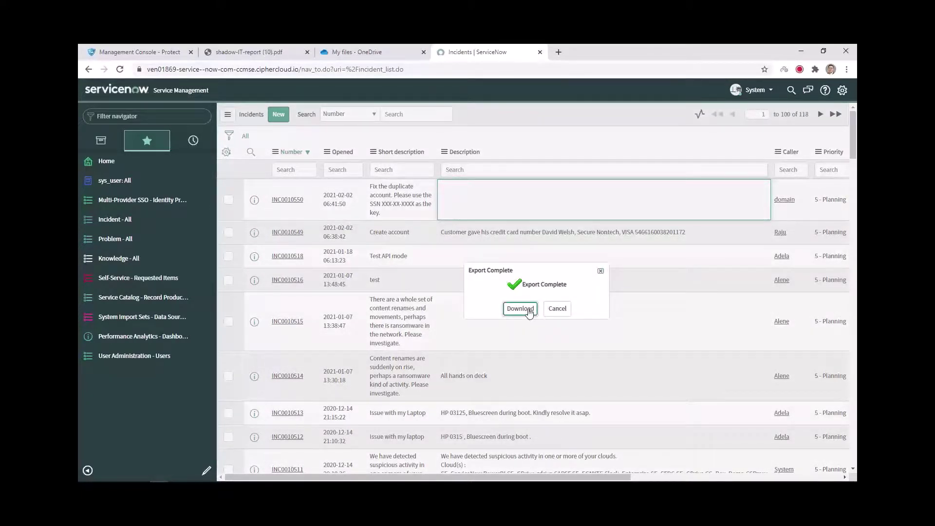
{"action": "left_click", "coordinate": [530, 311]}
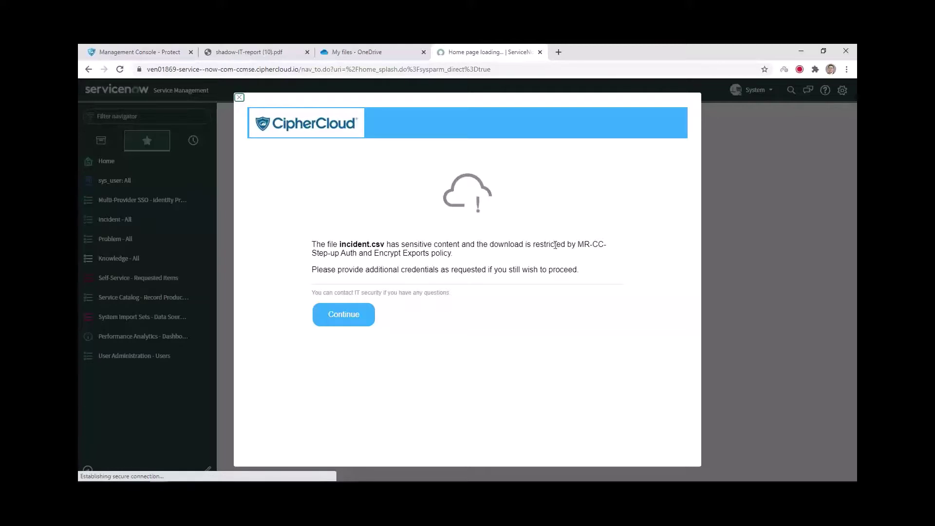
Step: Sign in to the Okta step-up prompt using the saved username and password
{"action": "left_click", "coordinate": [362, 317]}
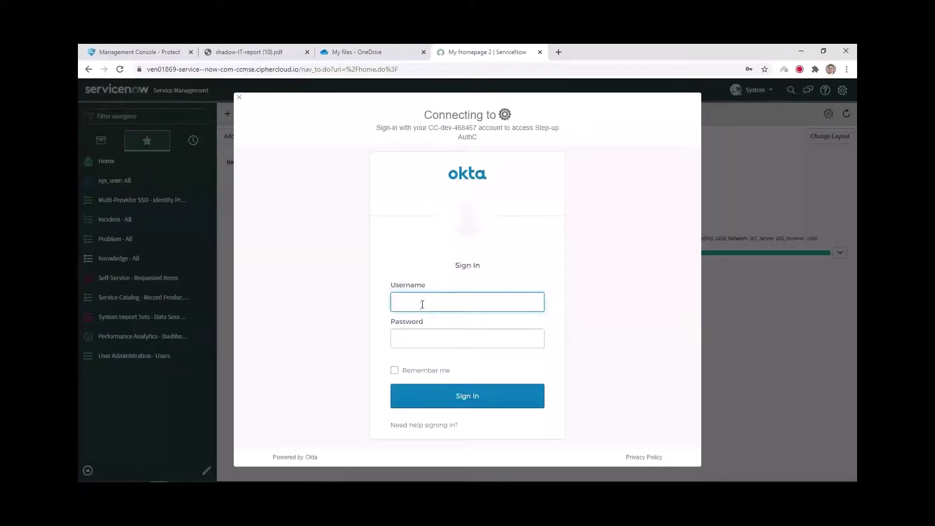
{"action": "left_click", "coordinate": [422, 302]}
{"action": "left_click", "coordinate": [441, 109]}
{"action": "left_click", "coordinate": [432, 342]}
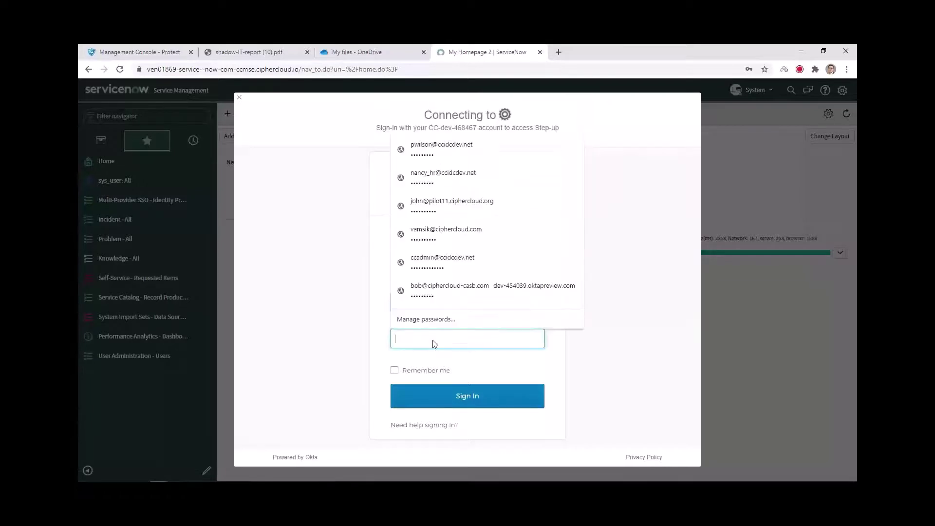
{"action": "left_click", "coordinate": [442, 146]}
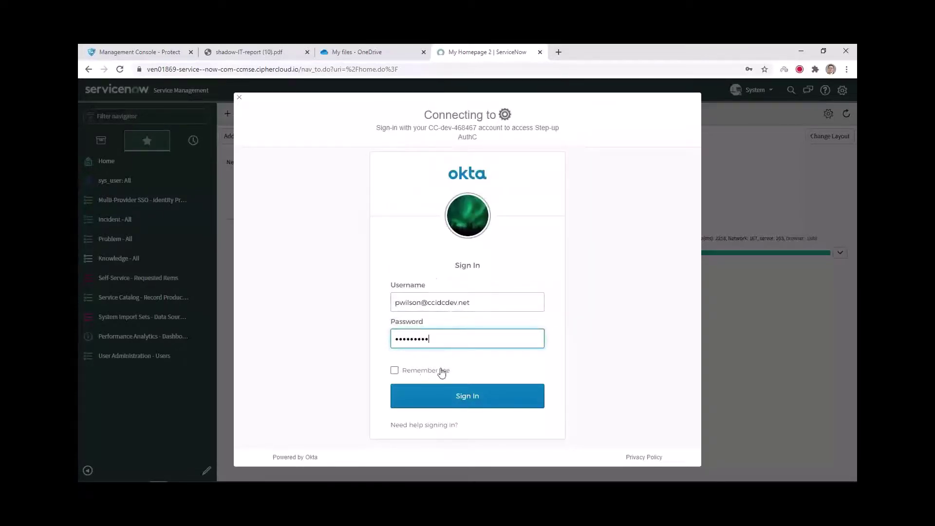
{"action": "left_click", "coordinate": [468, 397]}
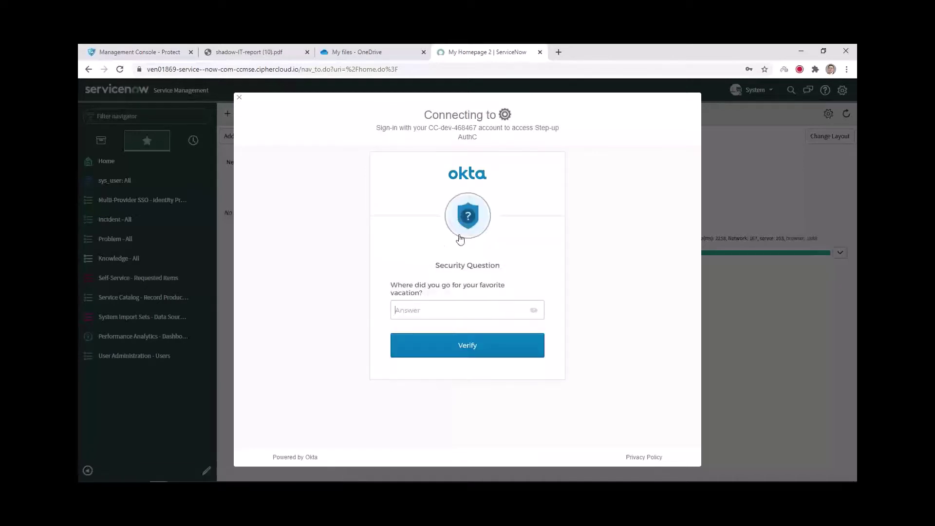
Step: Answer the security question, verify it, and dismiss the browser's password update offer
{"action": "left_click", "coordinate": [473, 304]}
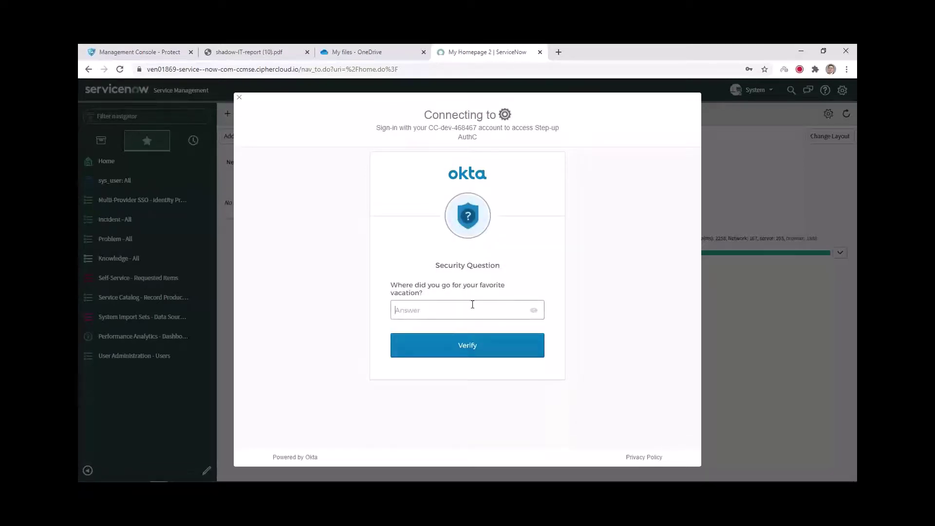
{"action": "type", "text": "•"}
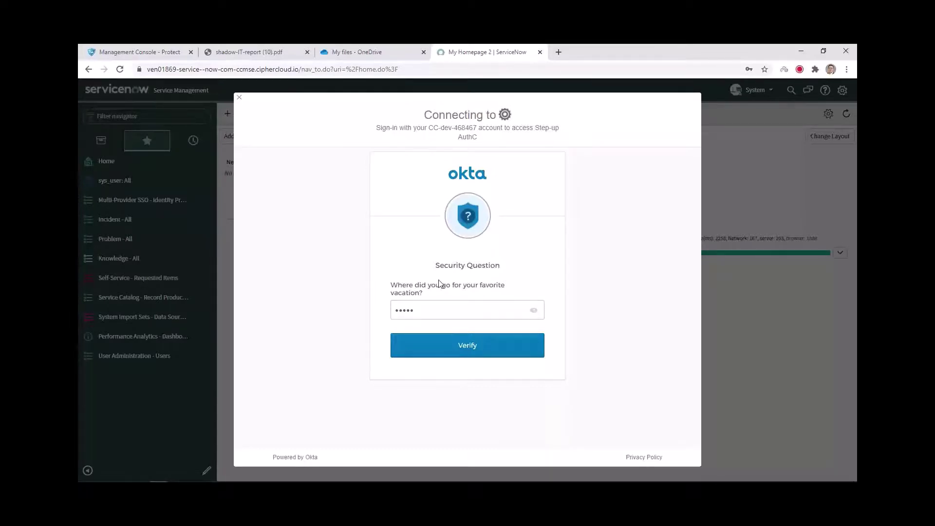
{"action": "left_click", "coordinate": [478, 344]}
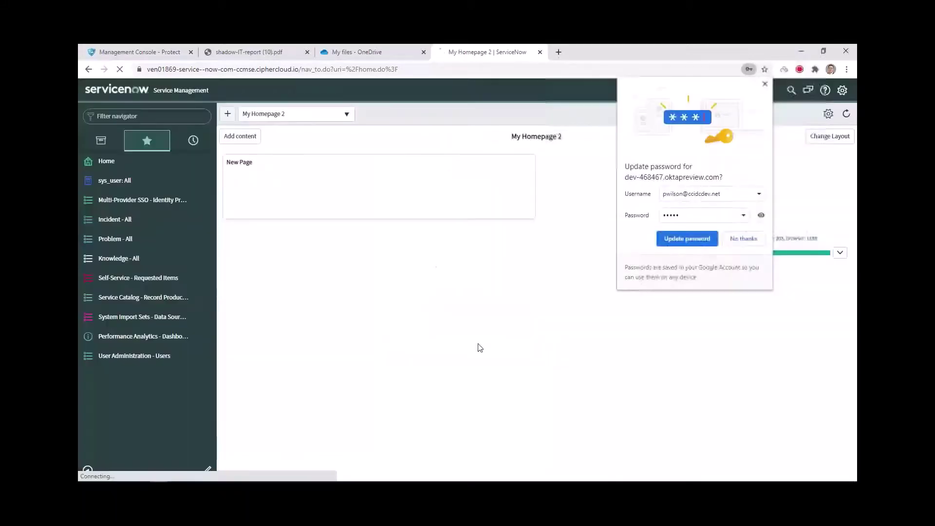
{"action": "left_click", "coordinate": [762, 87]}
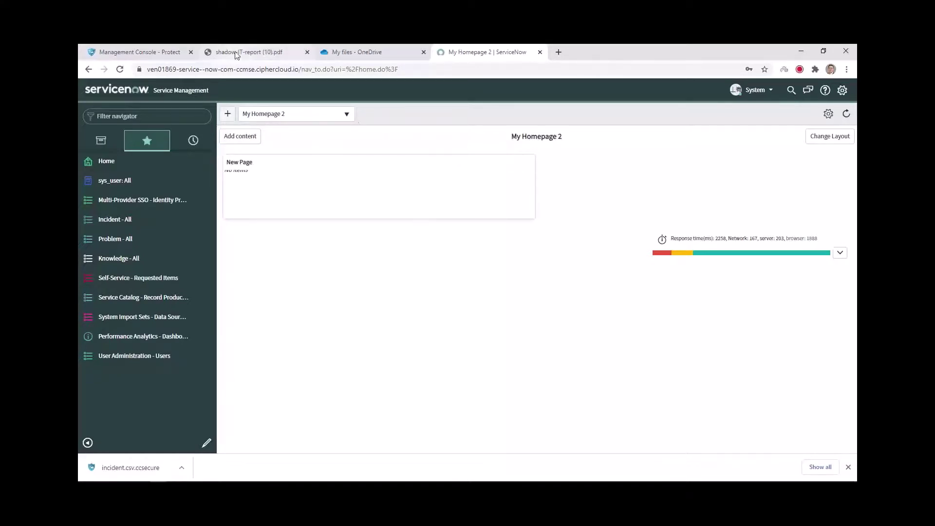
Step: Switch to the Management Console and open Administration > Insights Investigate's incident list
{"action": "left_click", "coordinate": [170, 54]}
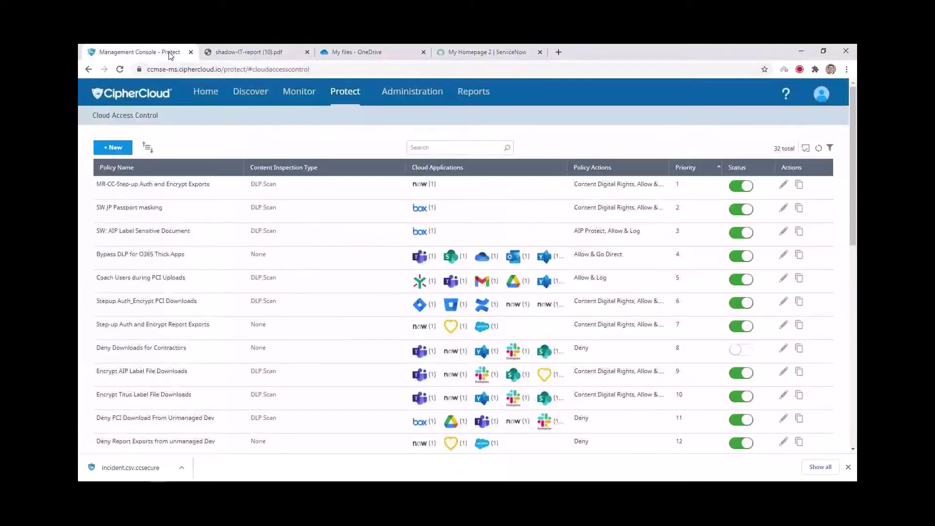
{"action": "mouse_move", "coordinate": [566, 278]}
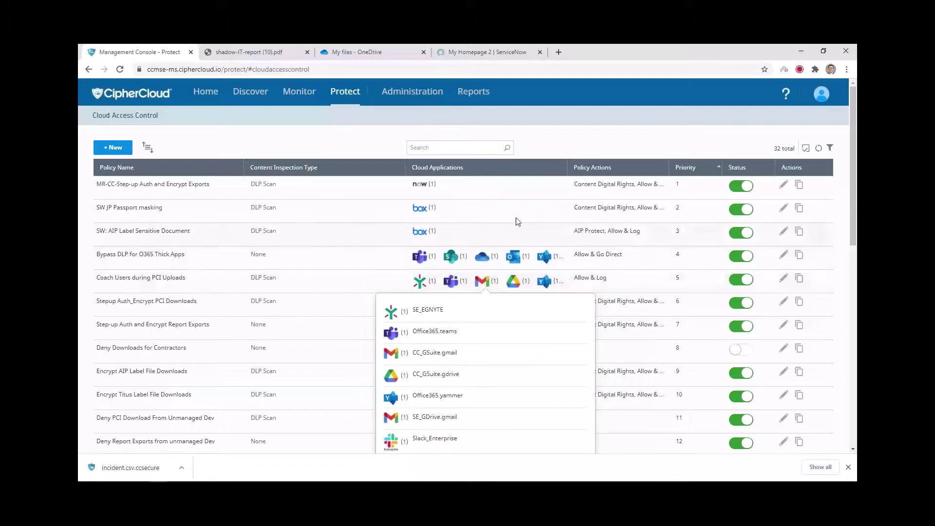
{"action": "mouse_move", "coordinate": [435, 100]}
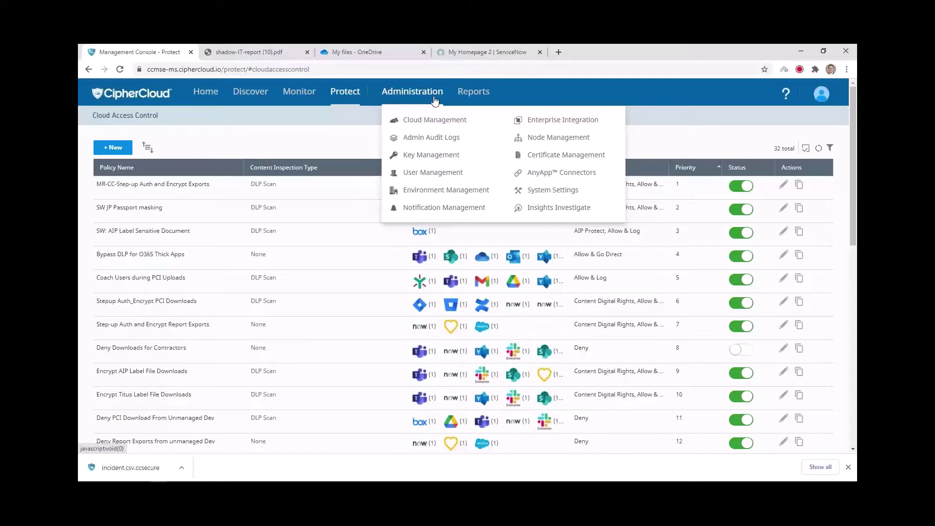
{"action": "left_click", "coordinate": [556, 211]}
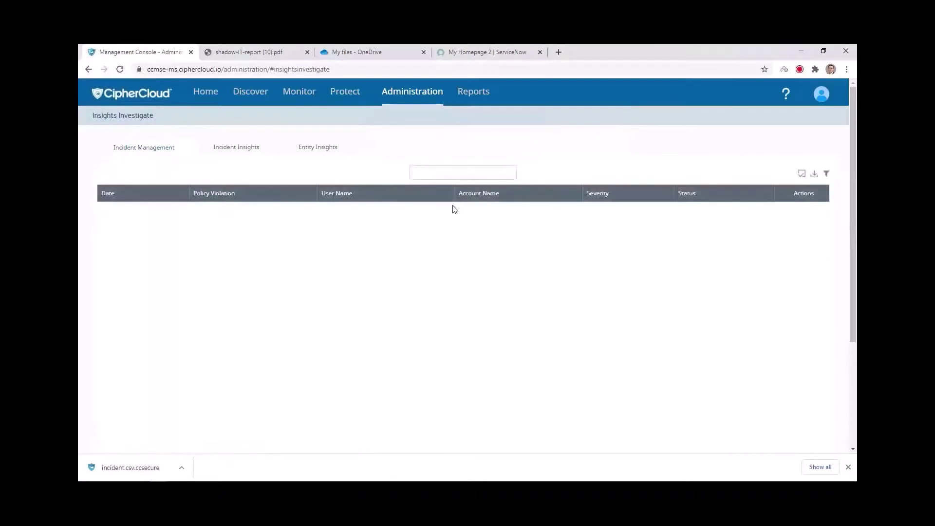
Step: Search Entity Insights for the demo user over Last Month with entity type User
{"action": "left_click", "coordinate": [314, 150]}
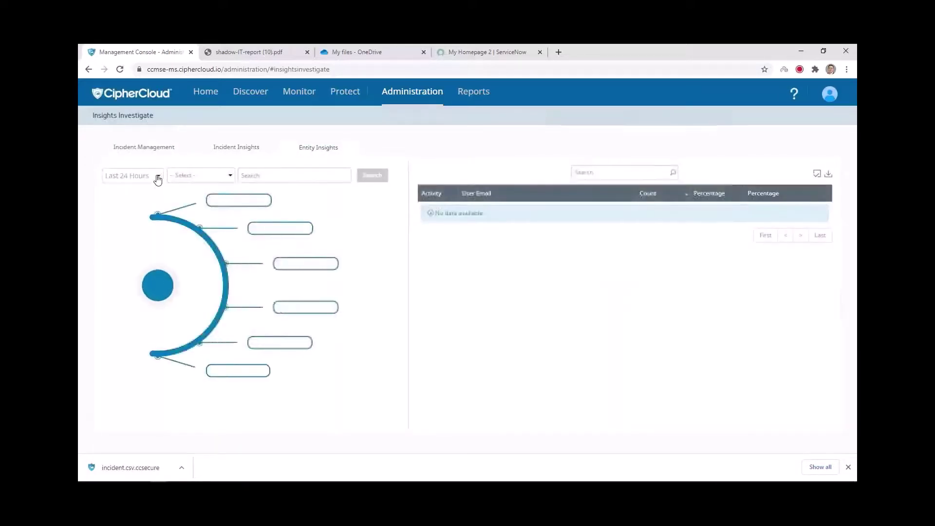
{"action": "left_click", "coordinate": [155, 177]}
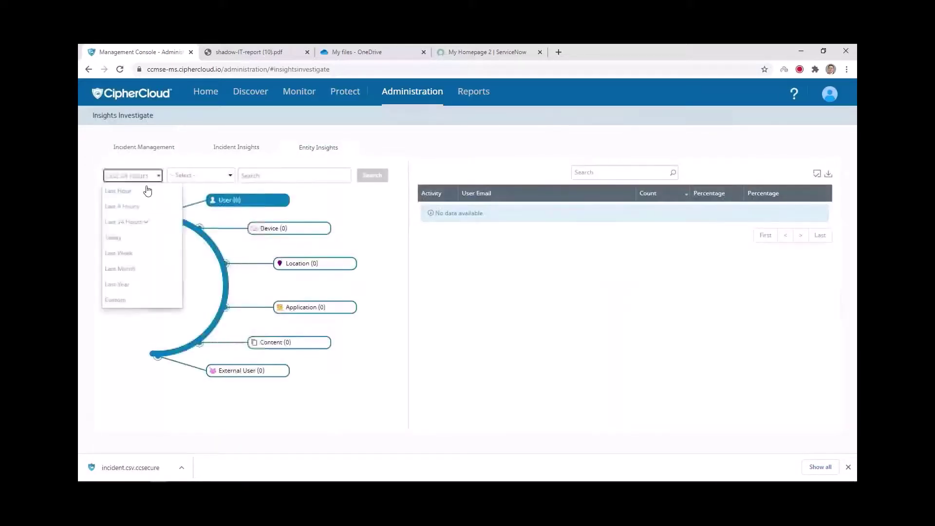
{"action": "left_click", "coordinate": [134, 269]}
{"action": "left_click", "coordinate": [220, 177]}
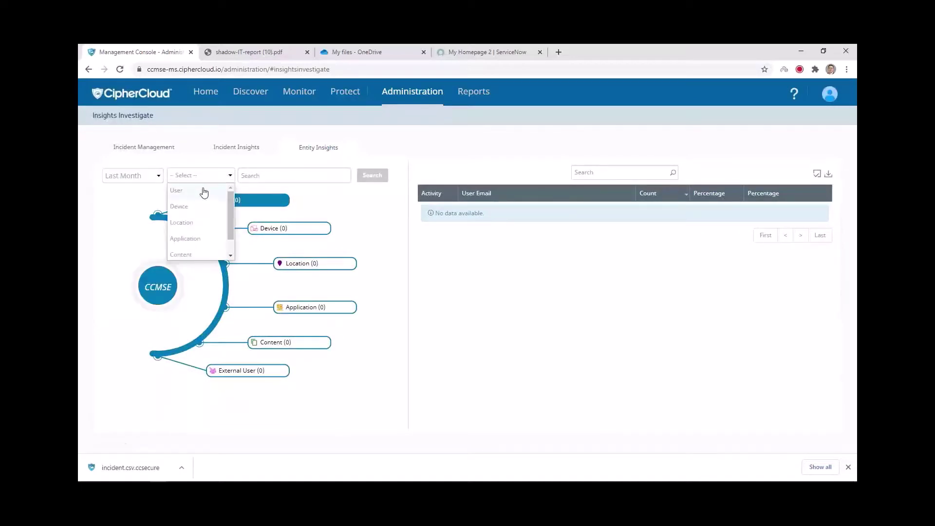
{"action": "left_click", "coordinate": [197, 191]}
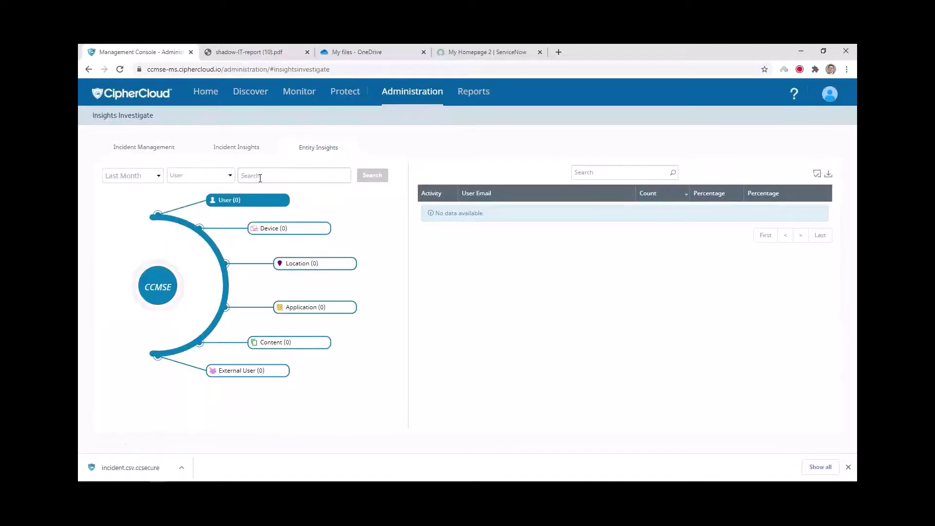
{"action": "left_click", "coordinate": [260, 177]}
{"action": "type", "text": "p"}
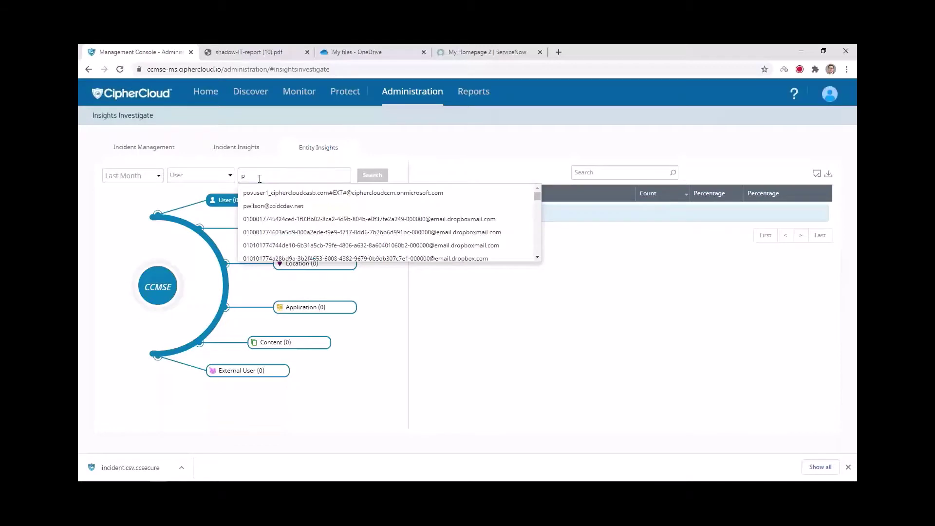
{"action": "left_click", "coordinate": [274, 206]}
{"action": "left_click", "coordinate": [377, 177]}
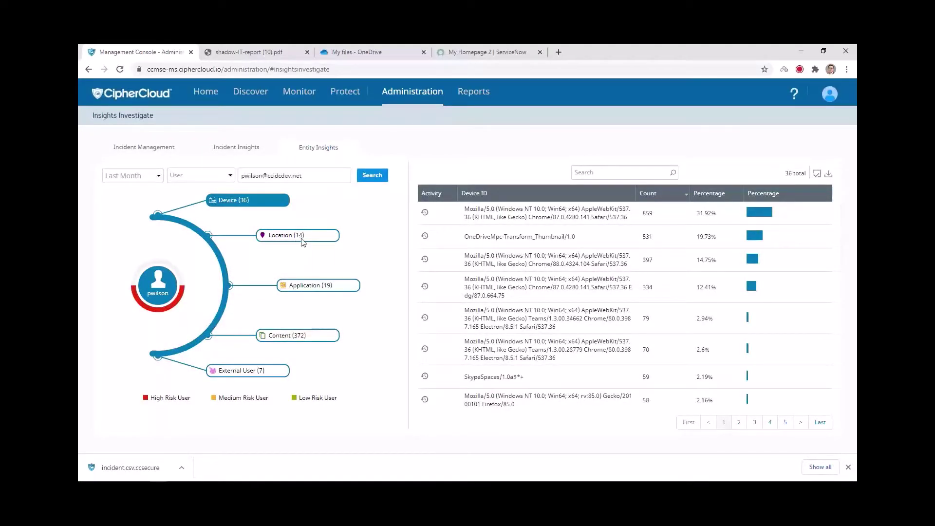
Step: Open the Application, Content and External User breakdowns in the user's radial chart
{"action": "left_click", "coordinate": [328, 289]}
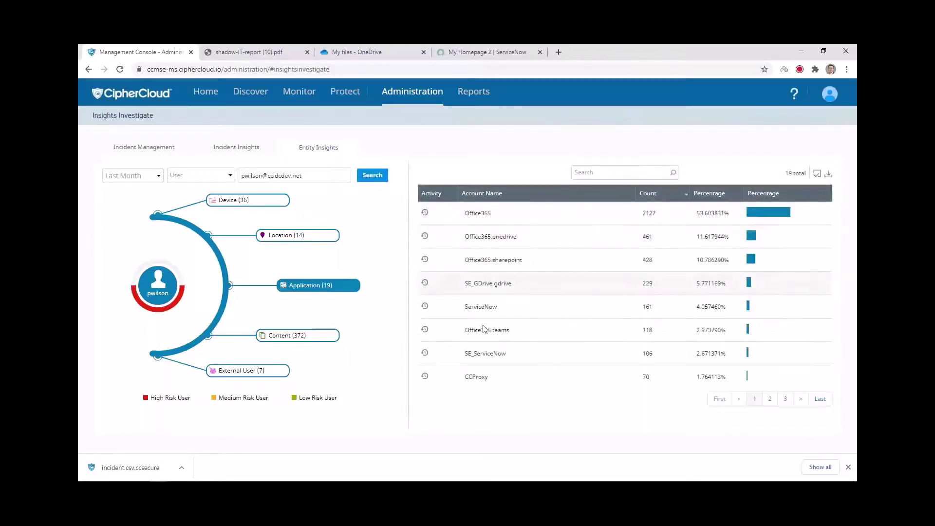
{"action": "left_click", "coordinate": [290, 337]}
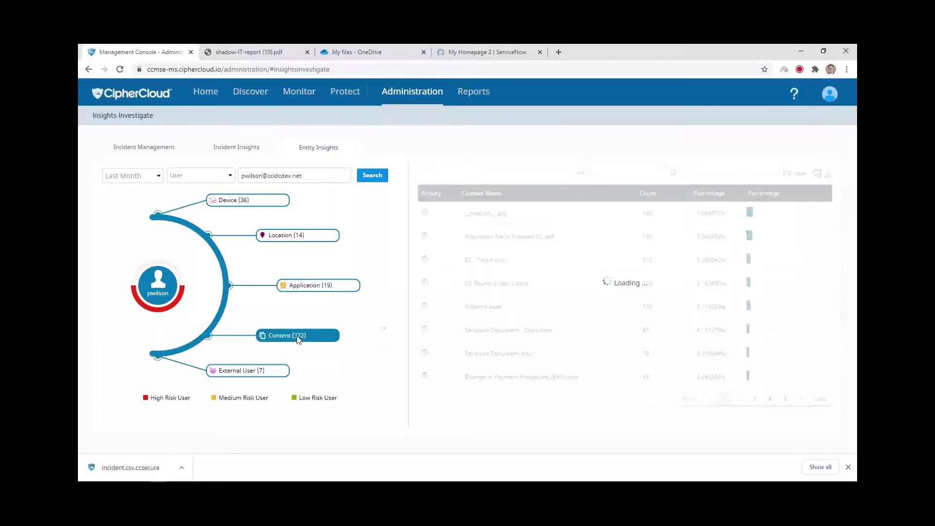
{"action": "left_click", "coordinate": [265, 372]}
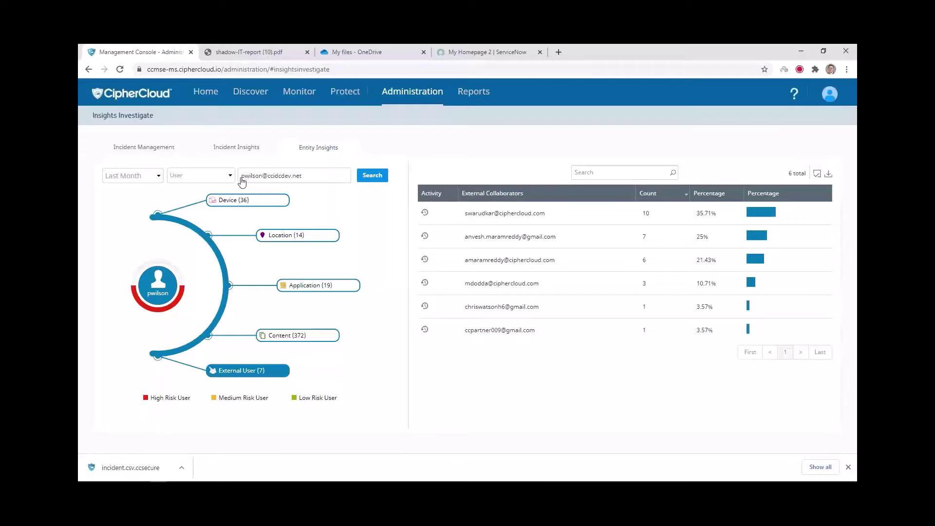
Step: Open the entity type dropdown and browse the top menus
{"action": "left_click", "coordinate": [227, 176]}
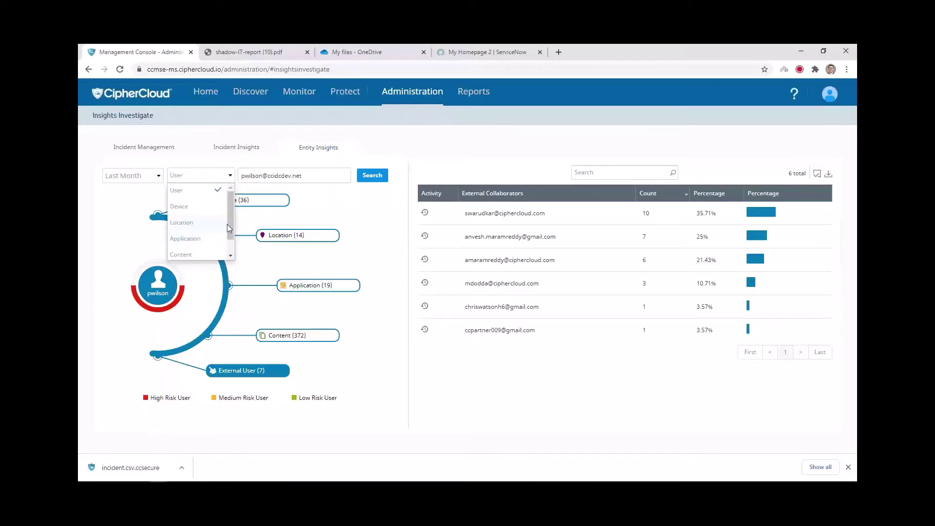
{"action": "scroll", "coordinate": [211, 241], "scroll_direction": "down", "scroll_amount": 1}
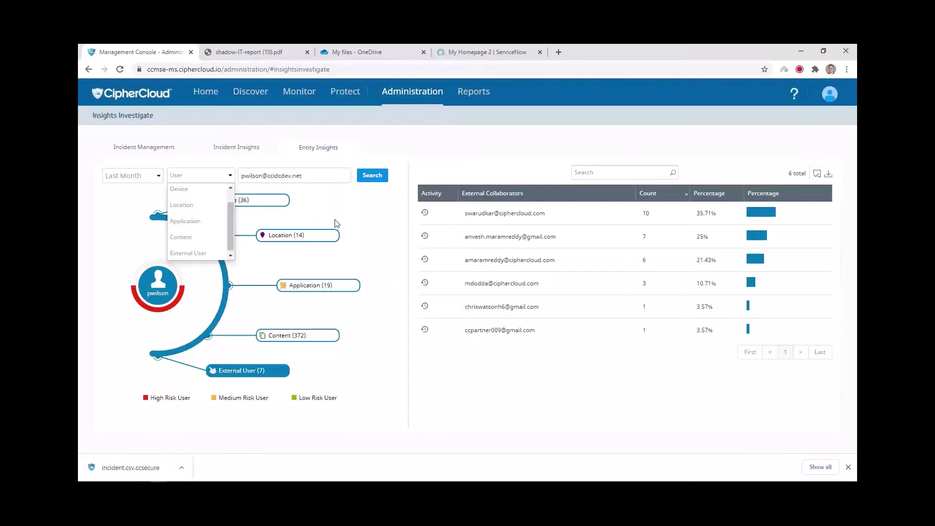
{"action": "mouse_move", "coordinate": [347, 94]}
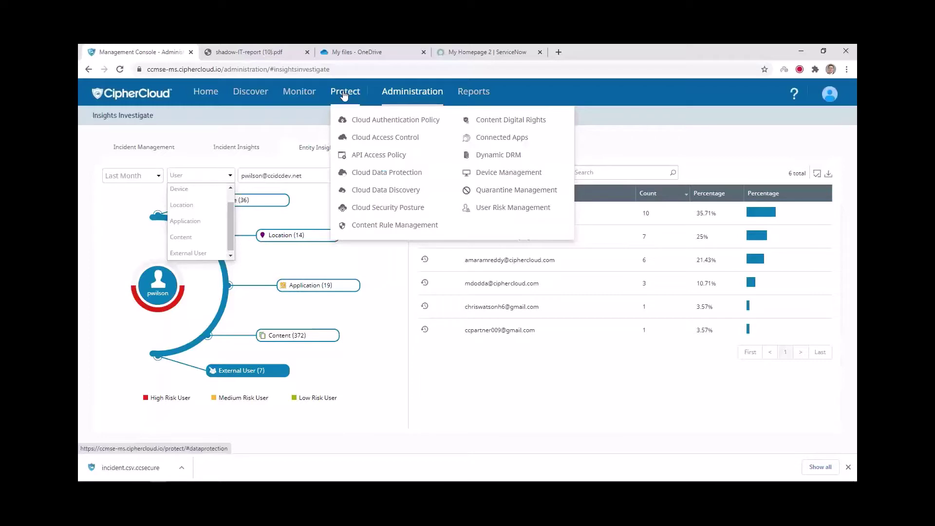
{"action": "mouse_move", "coordinate": [302, 93]}
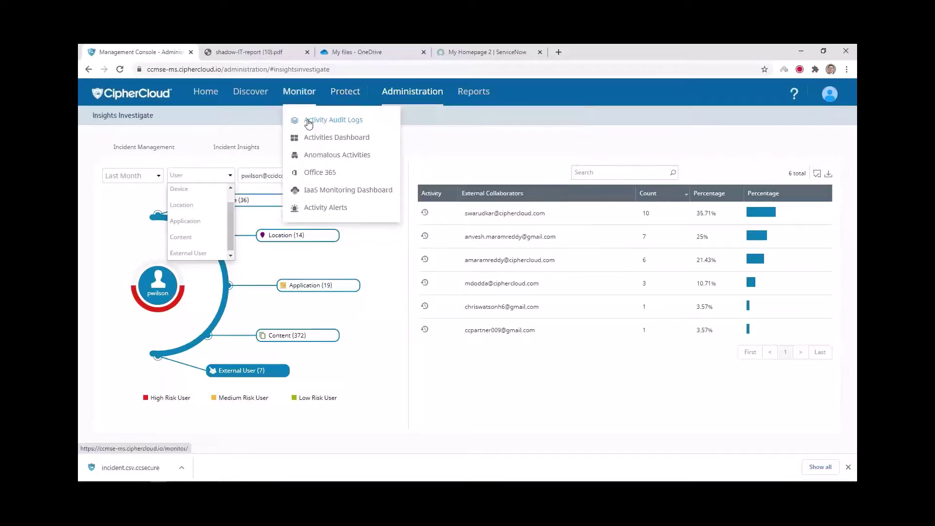